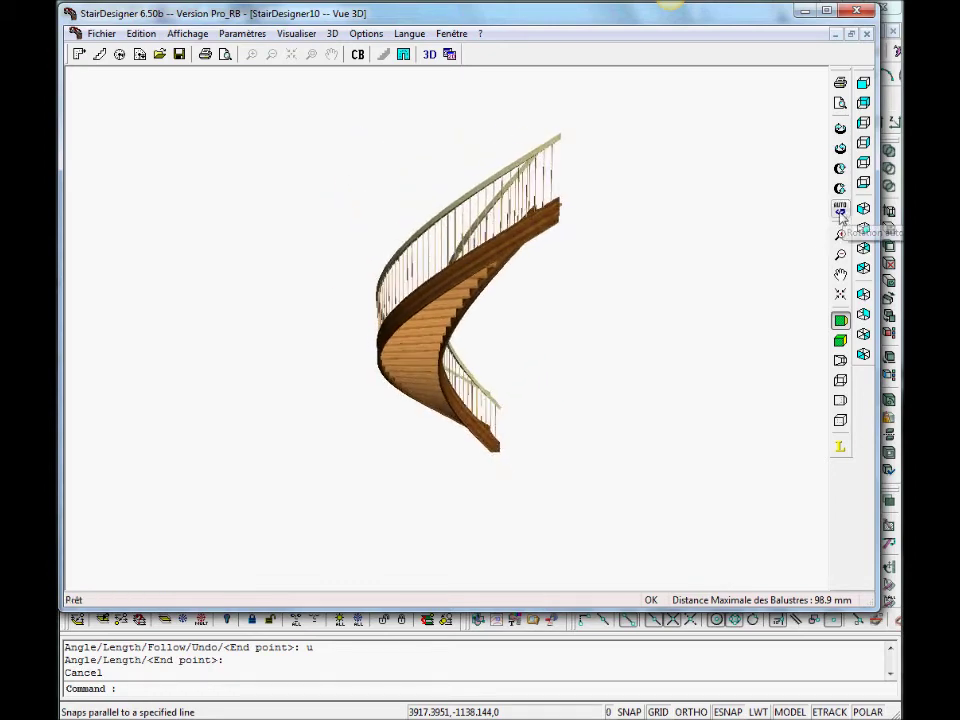
- Switch from StairDesigner's 3D curved-stair view to the progeCAD plan drawing
click(674, 660)
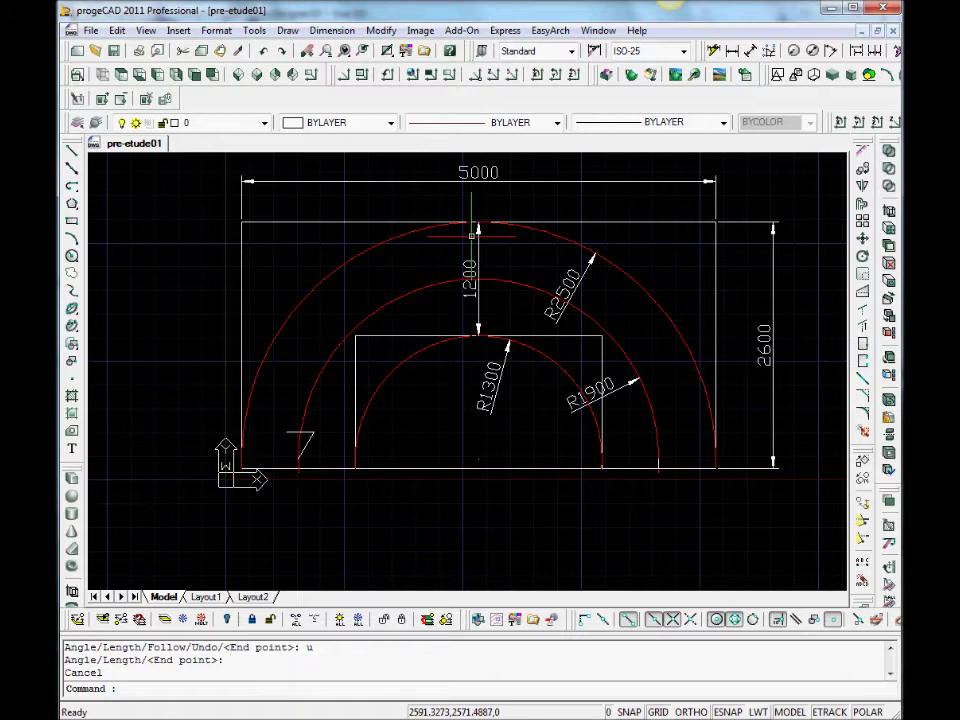
key(Escape)
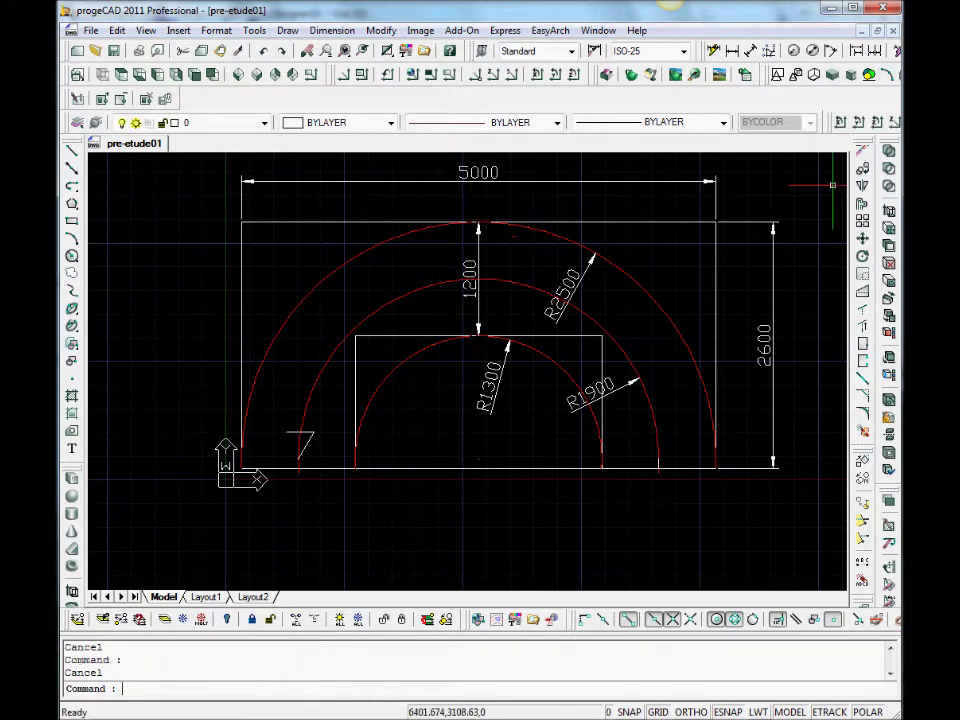
- Erase every object in the old plan
click(822, 169)
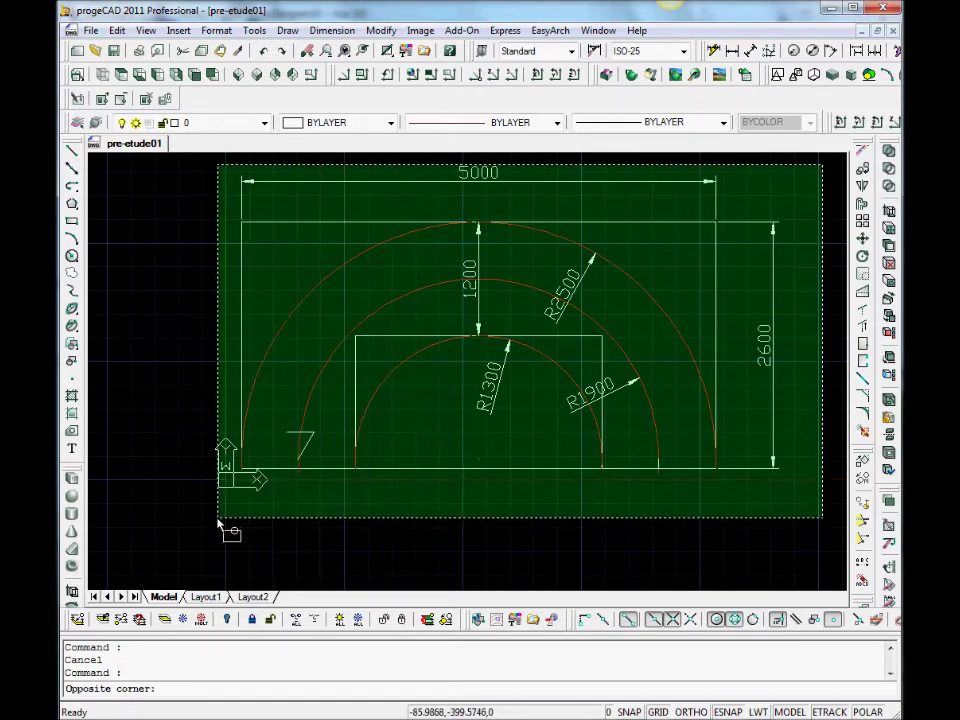
click(252, 516)
key(Delete)
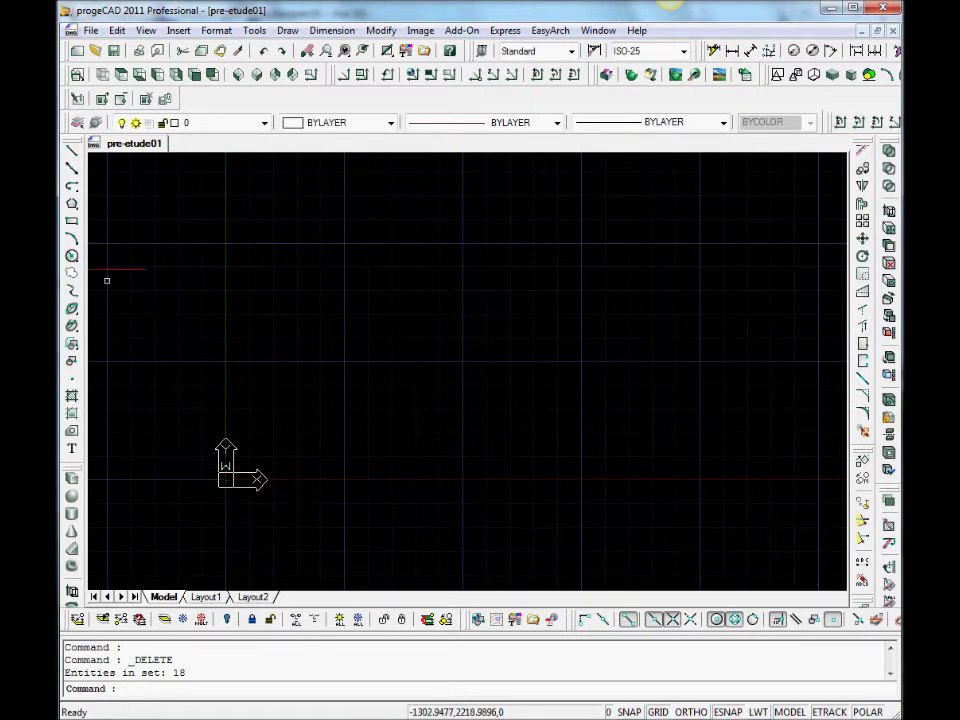
- Draw a 5000 × 2600 rectangle and explode it into separate lines
click(72, 221)
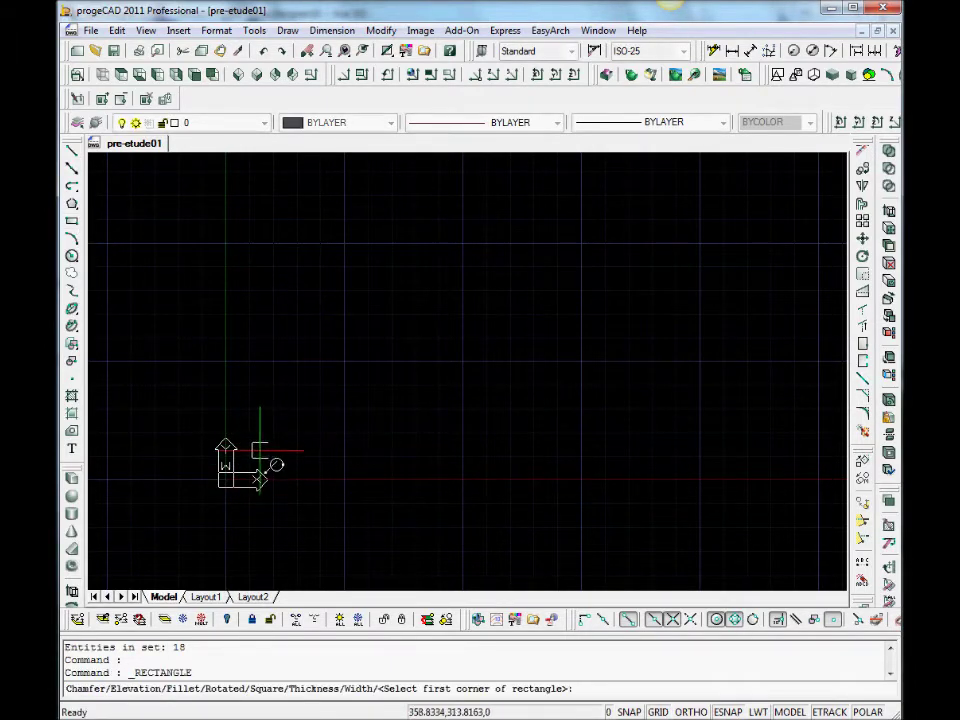
click(259, 451)
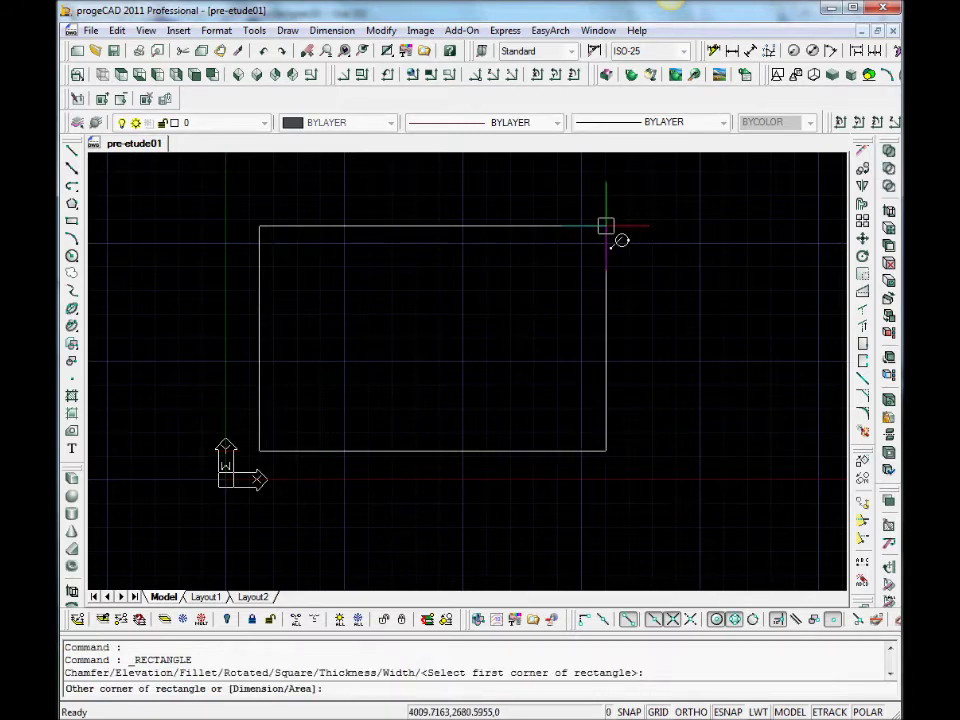
text(d)
key(Return)
key(Return)
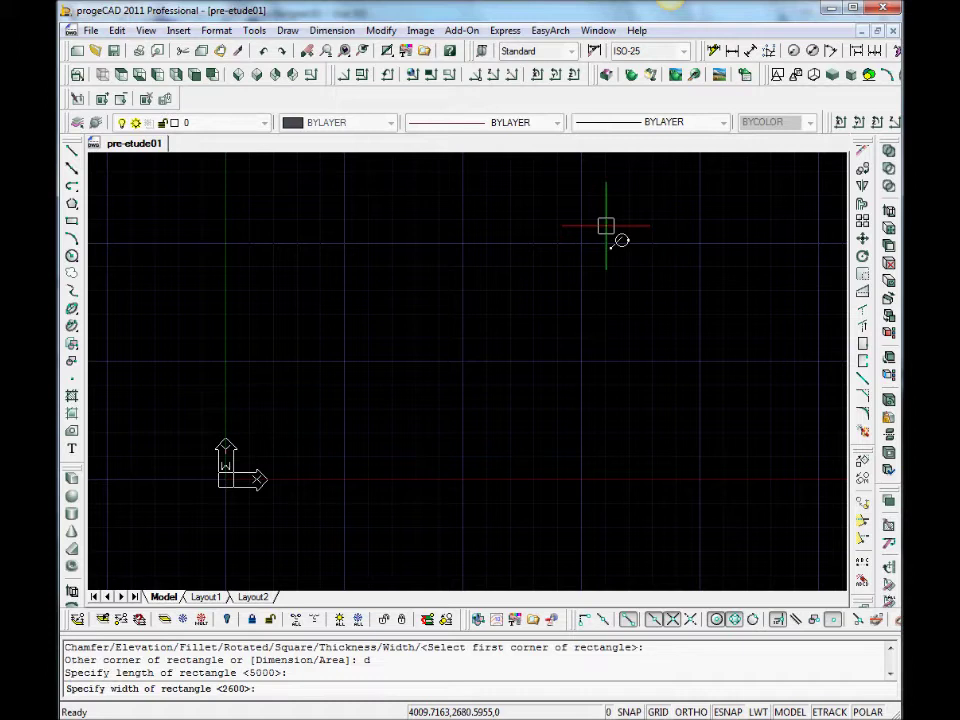
key(Return)
click(765, 219)
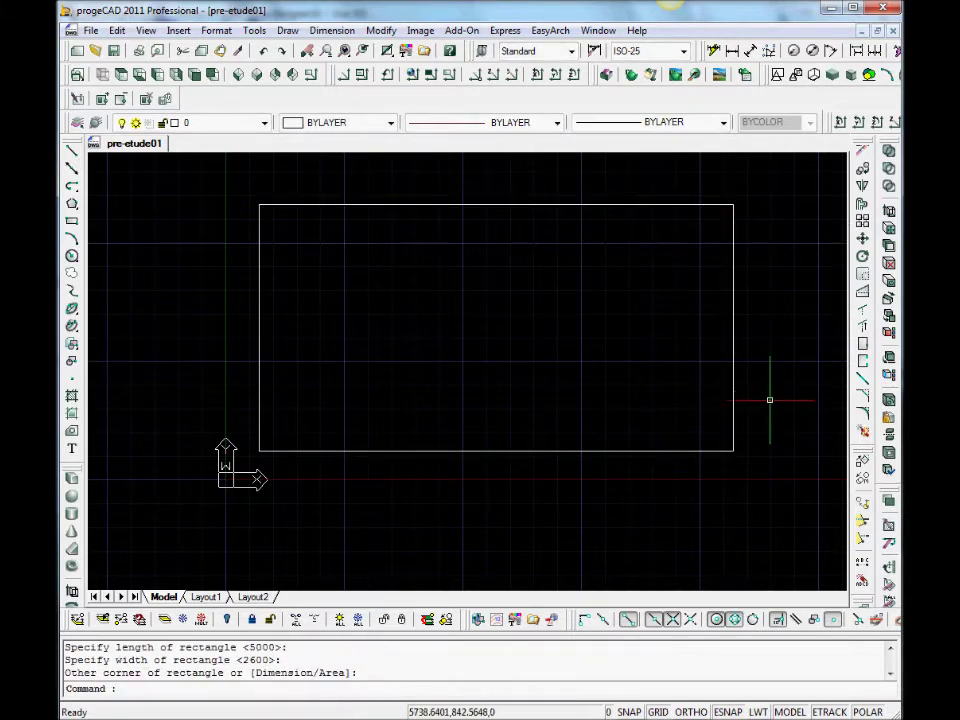
click(857, 433)
click(733, 448)
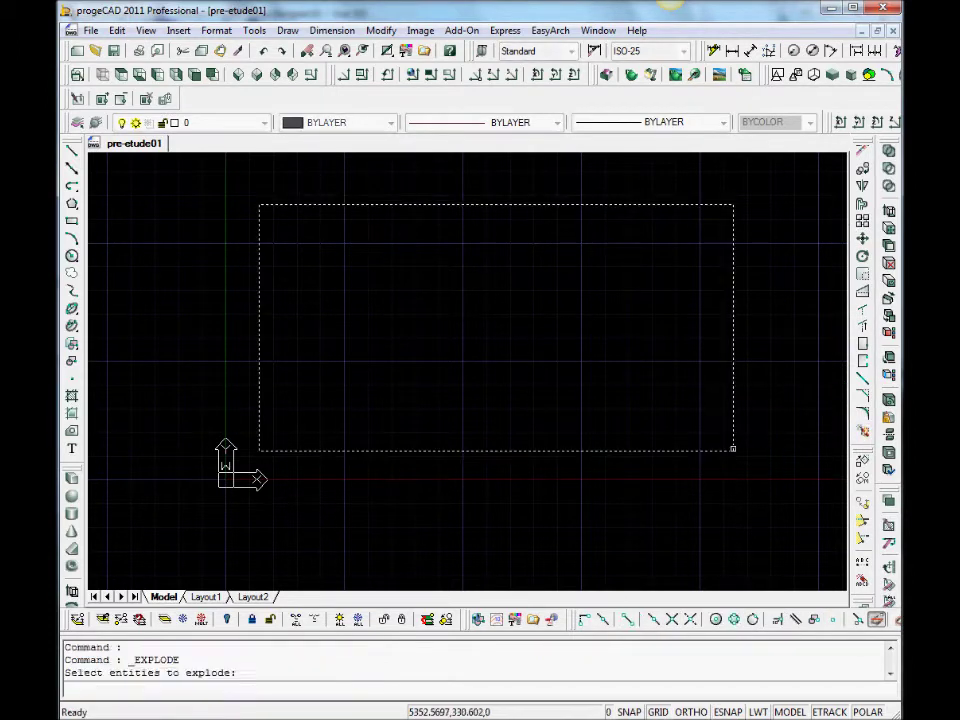
key(Return)
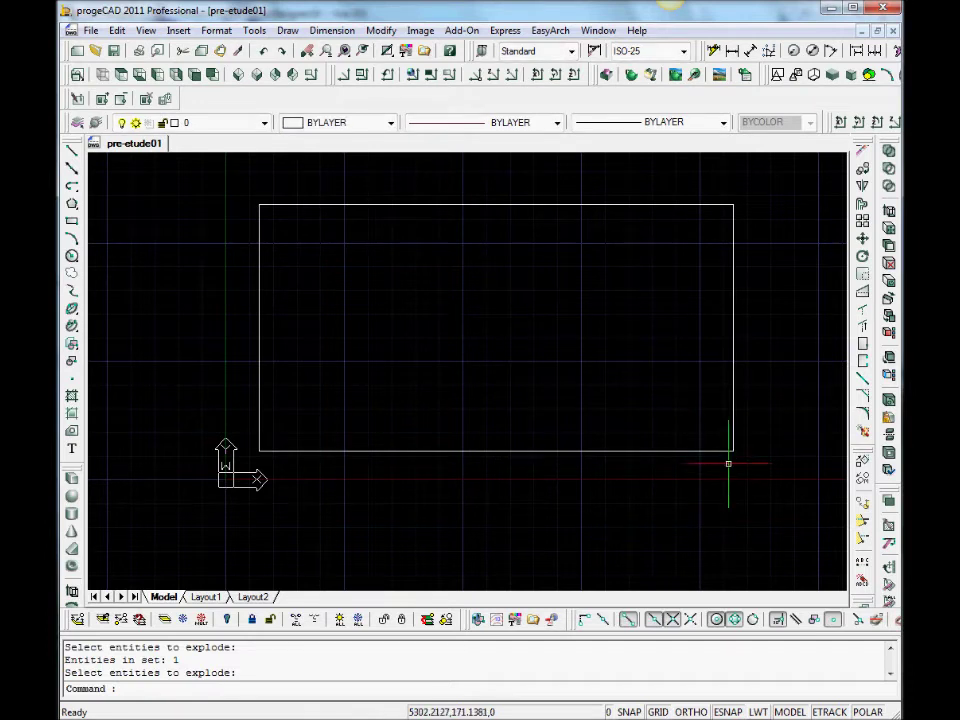
- Offset the rectangle's right, top and left edges 1200 inward
text(o)
key(Return)
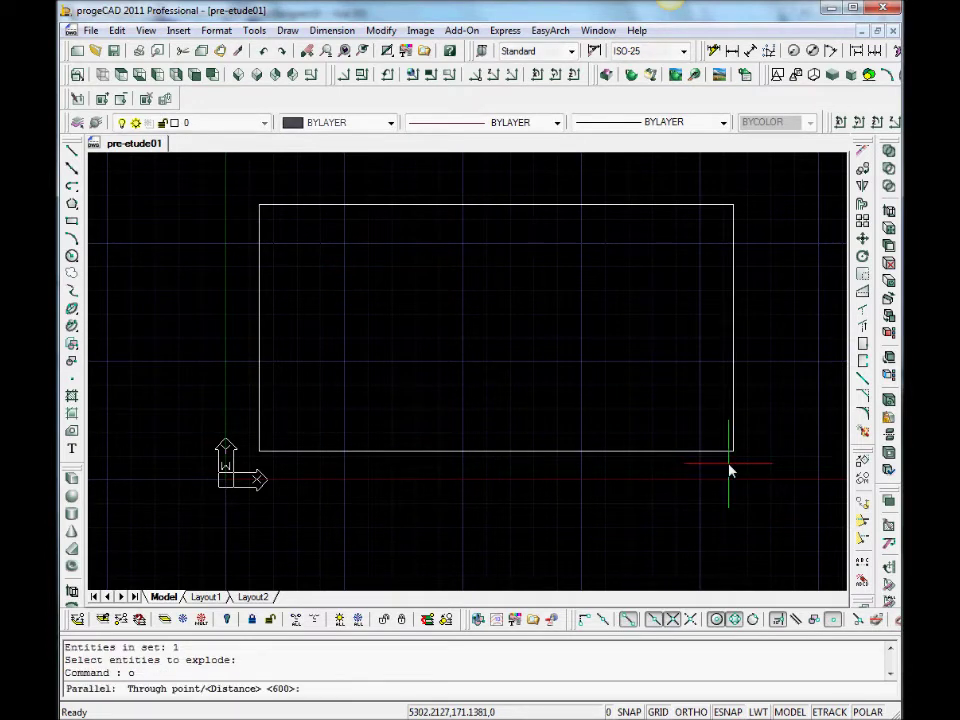
text(1200)
key(Return)
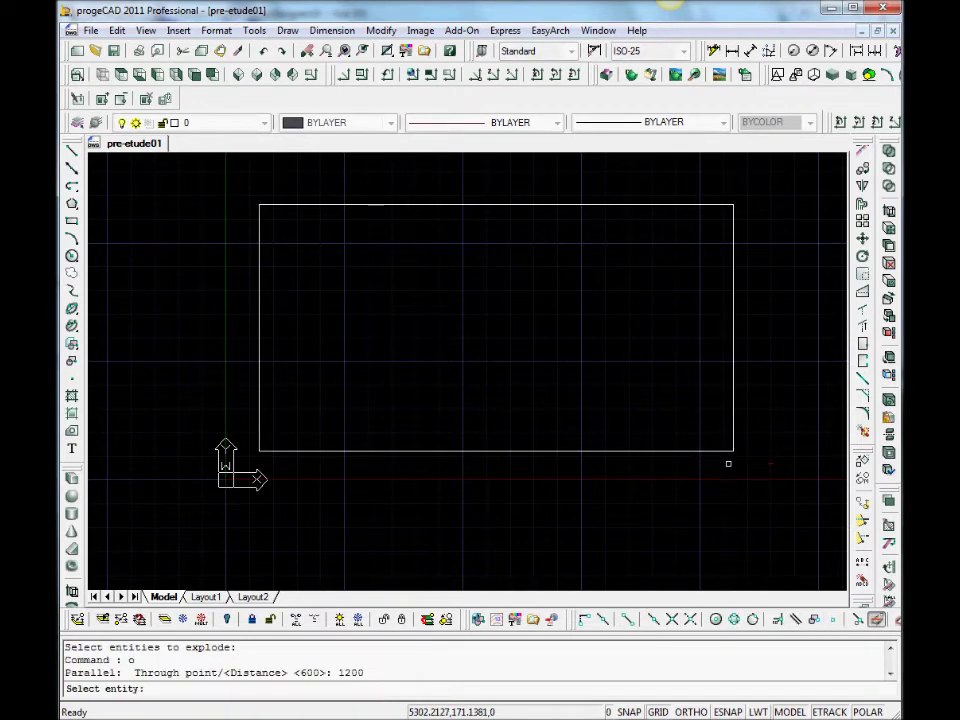
click(729, 368)
click(651, 377)
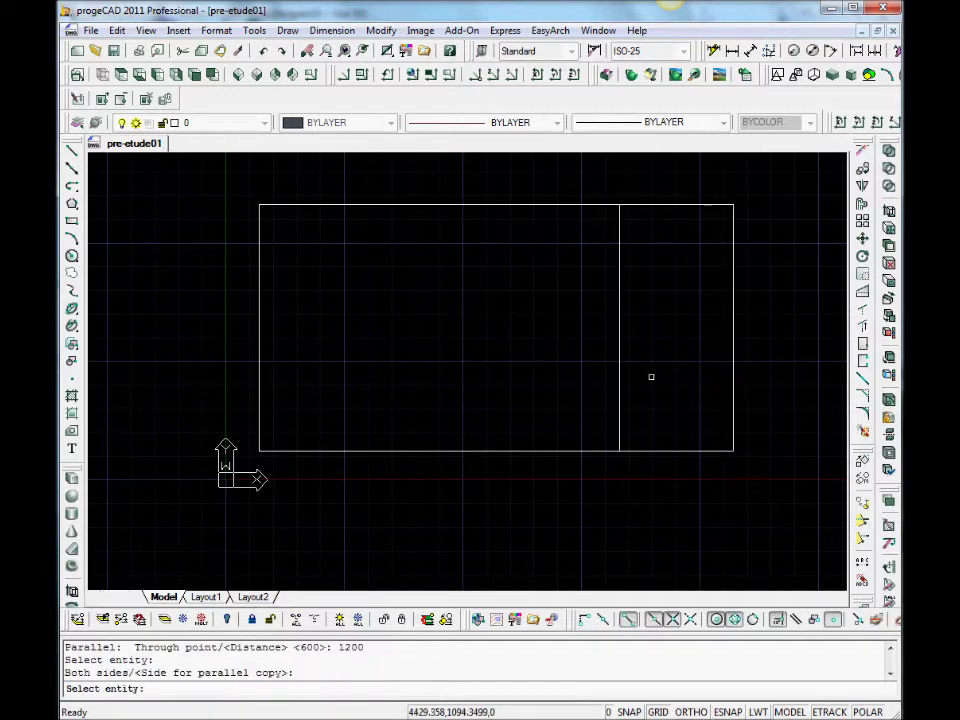
click(523, 205)
click(340, 359)
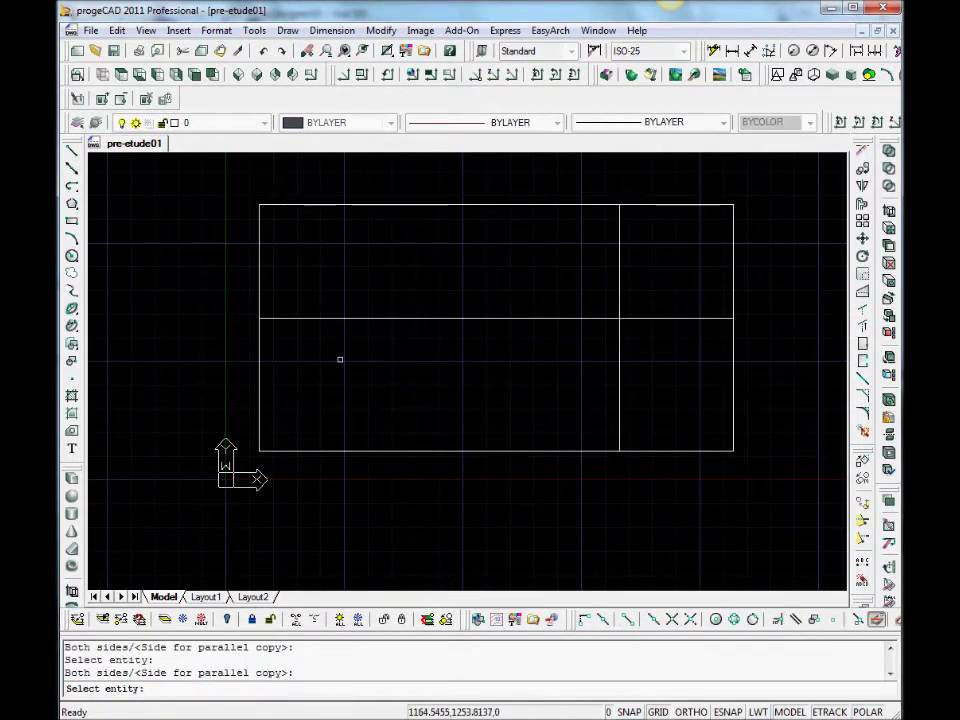
click(263, 377)
click(366, 379)
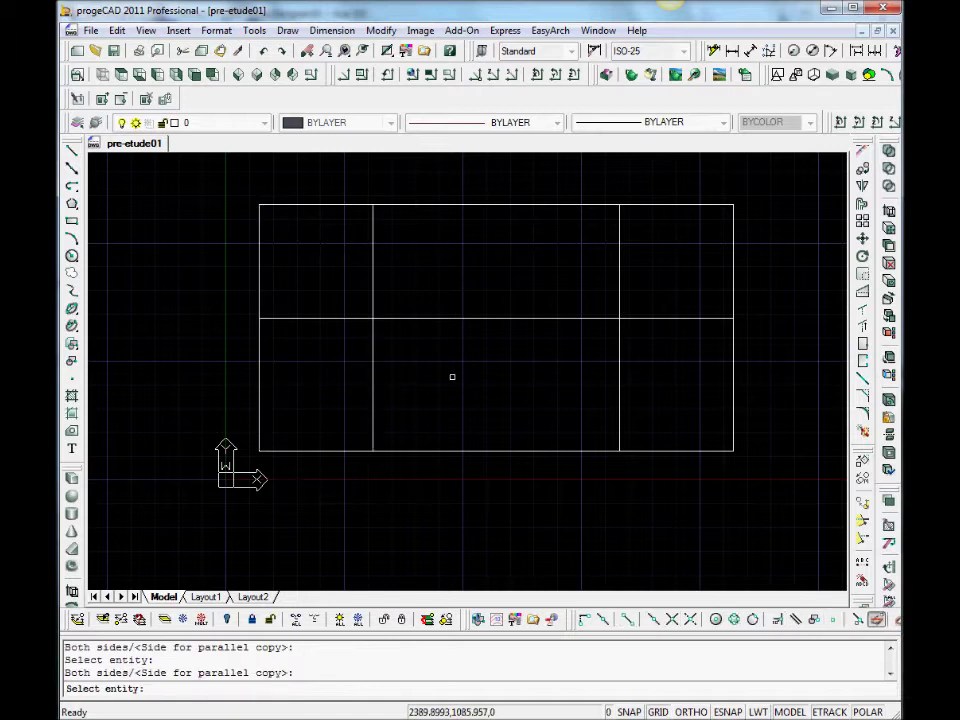
key(Escape)
- Fillet the middle horizontal line with each inner vertical at radius 0 to form clean corners
text(f)
key(Return)
click(388, 318)
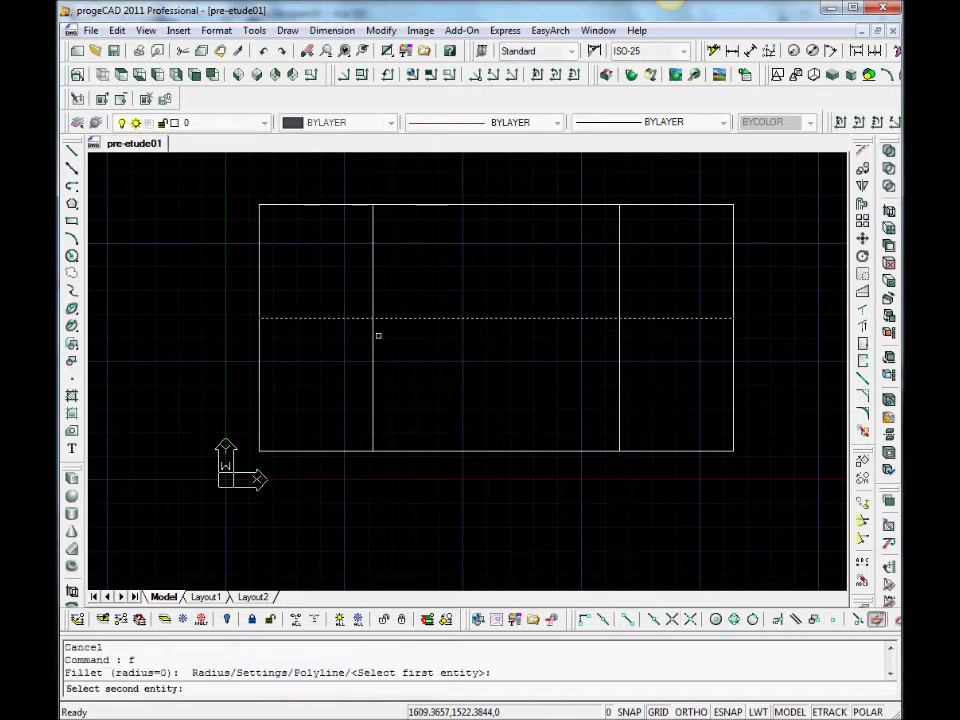
click(372, 343)
key(Return)
click(614, 319)
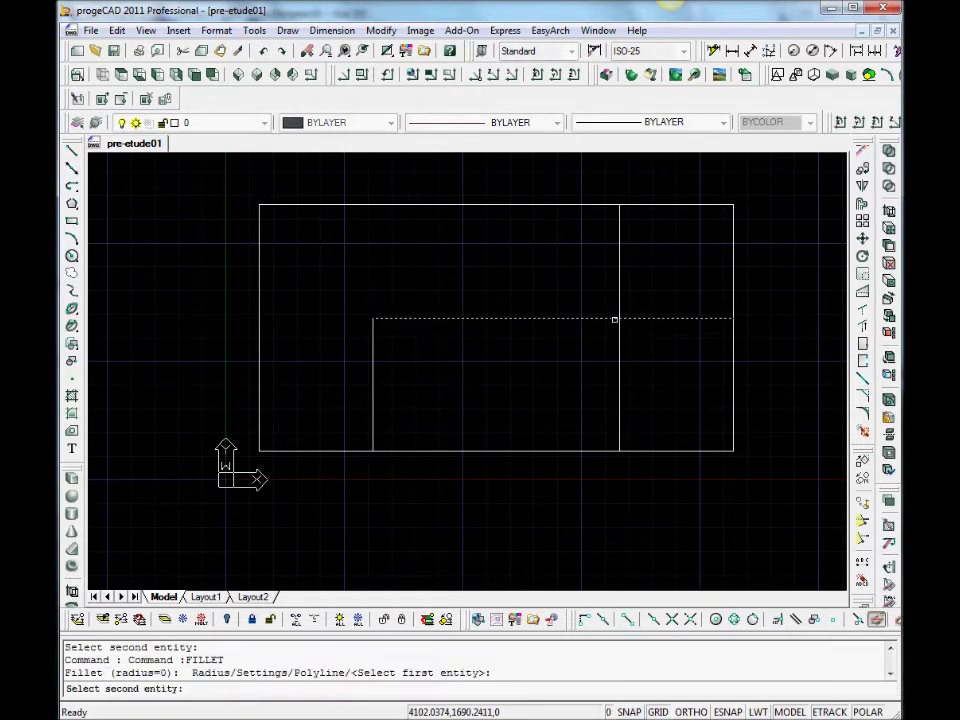
click(619, 329)
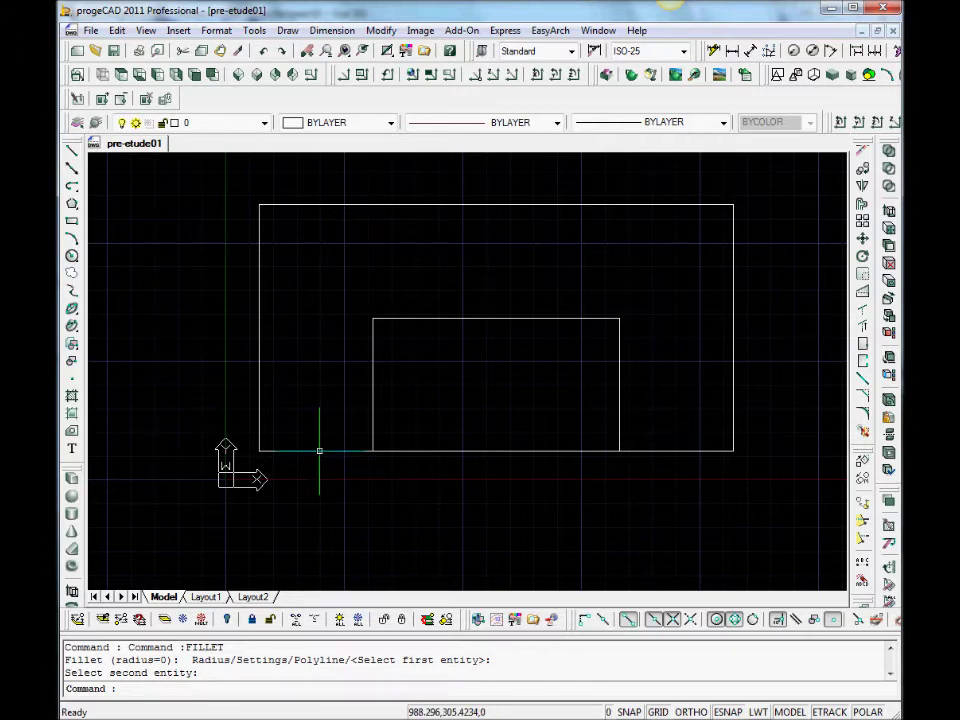
- Draw a circle tangent to the inner rectangle's right side, top and left side
click(72, 256)
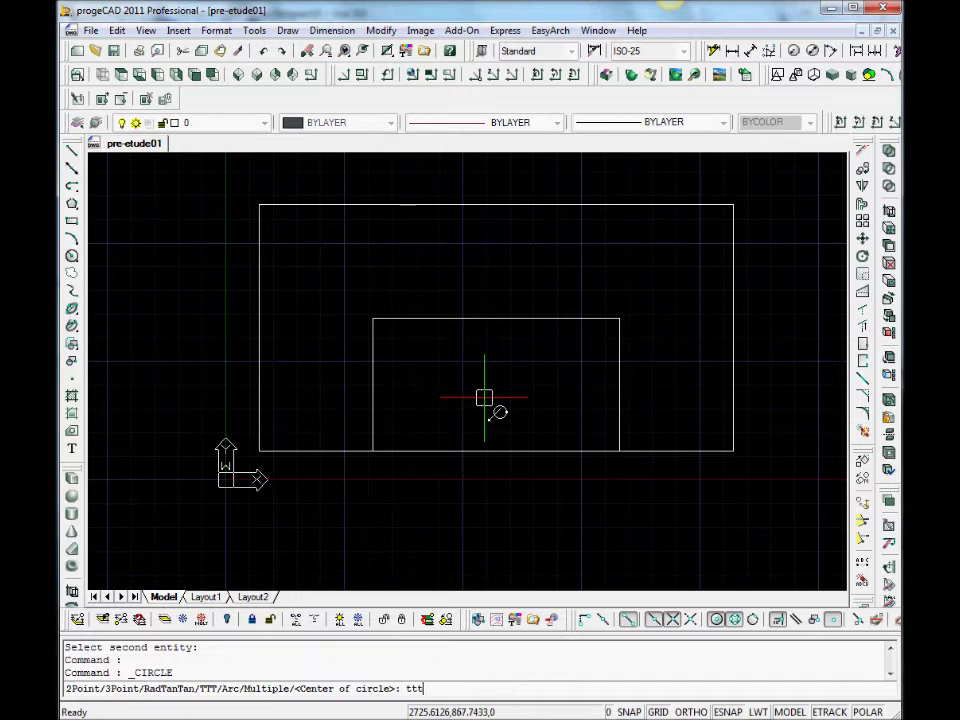
text(t)
key(Return)
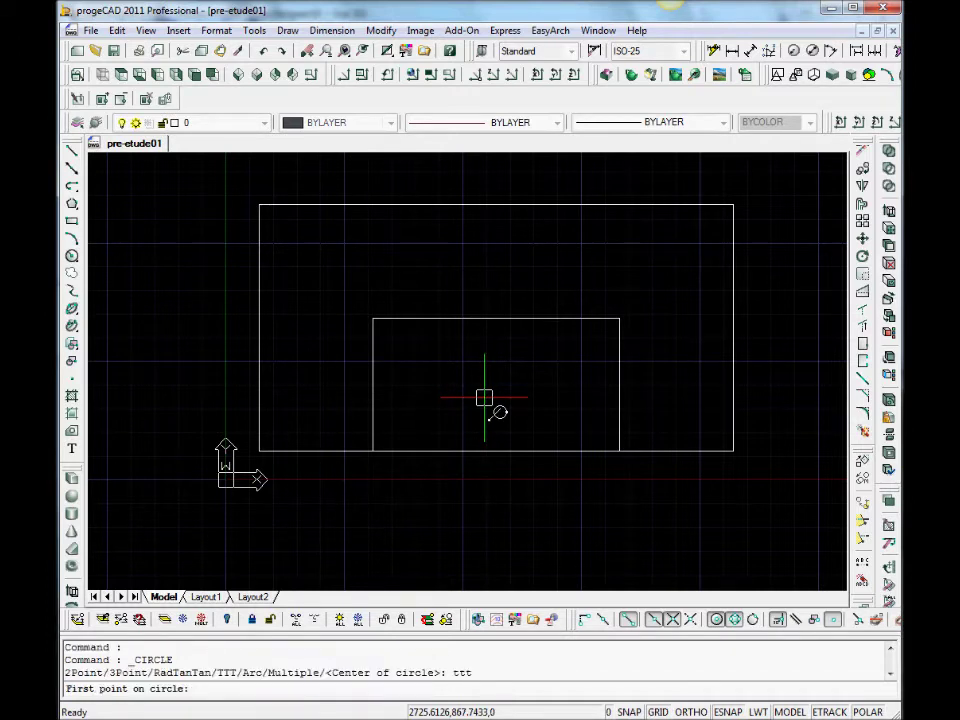
click(616, 426)
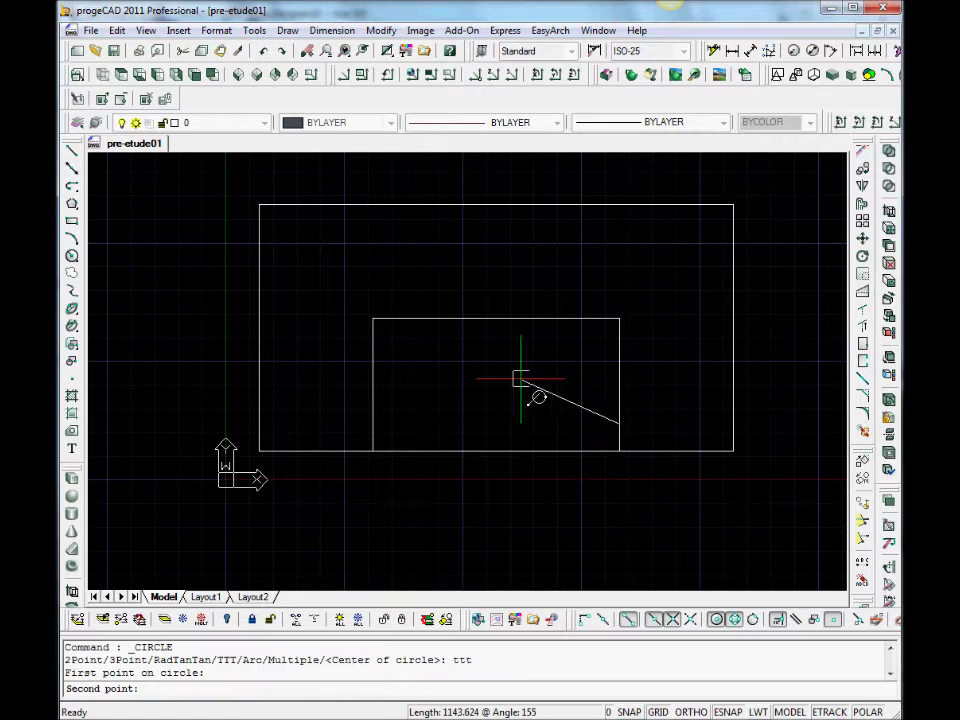
click(511, 317)
click(376, 429)
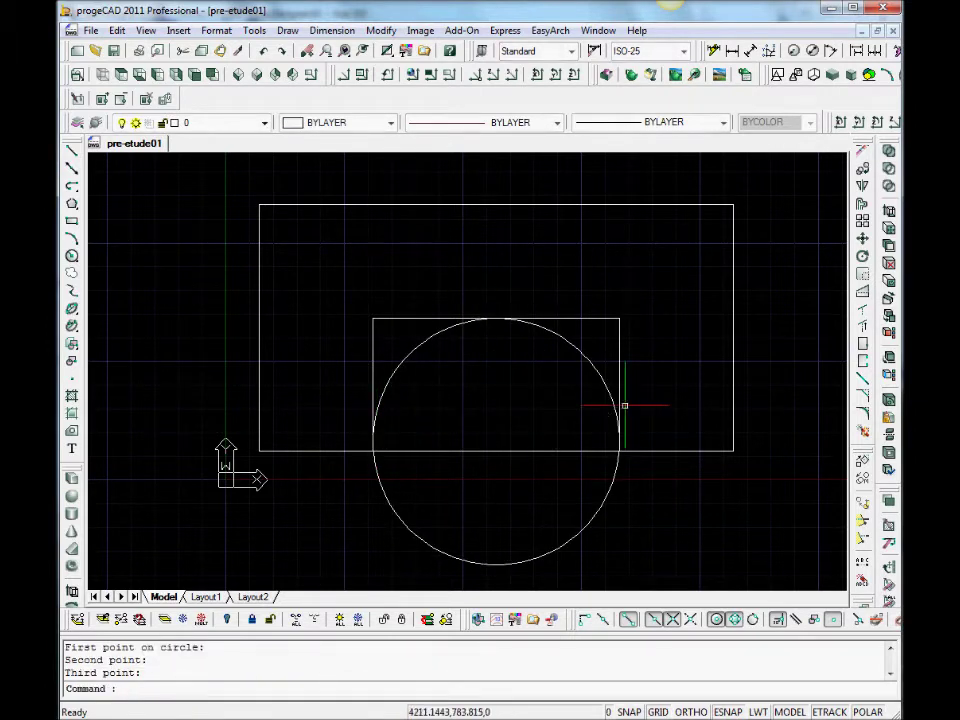
- Draw a second circle tangent to the outline's right, top and left edges
key(Return)
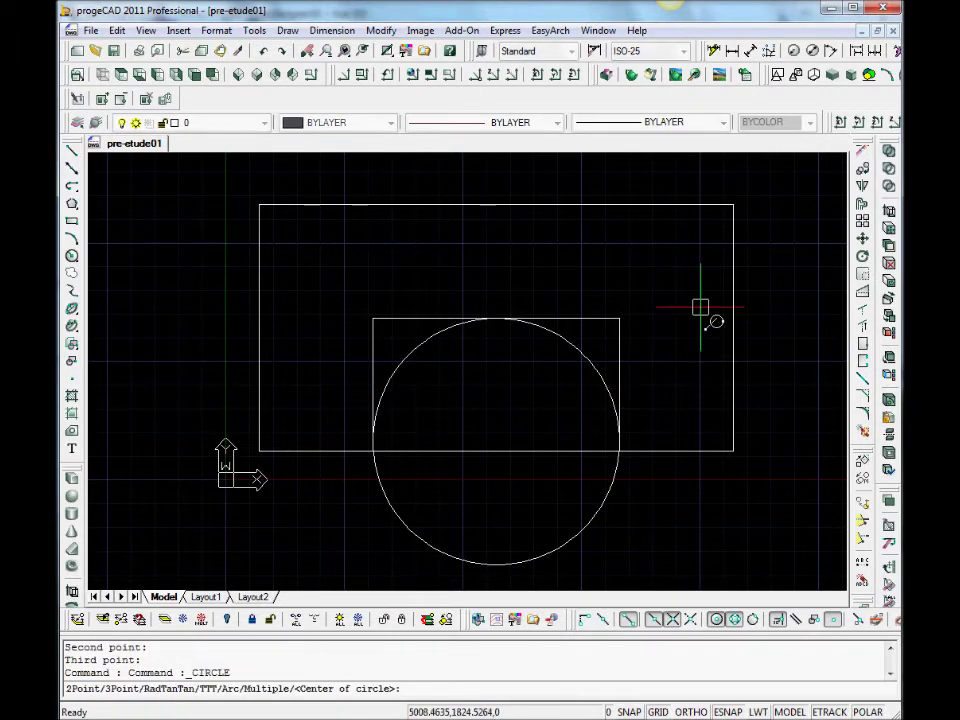
key(Return)
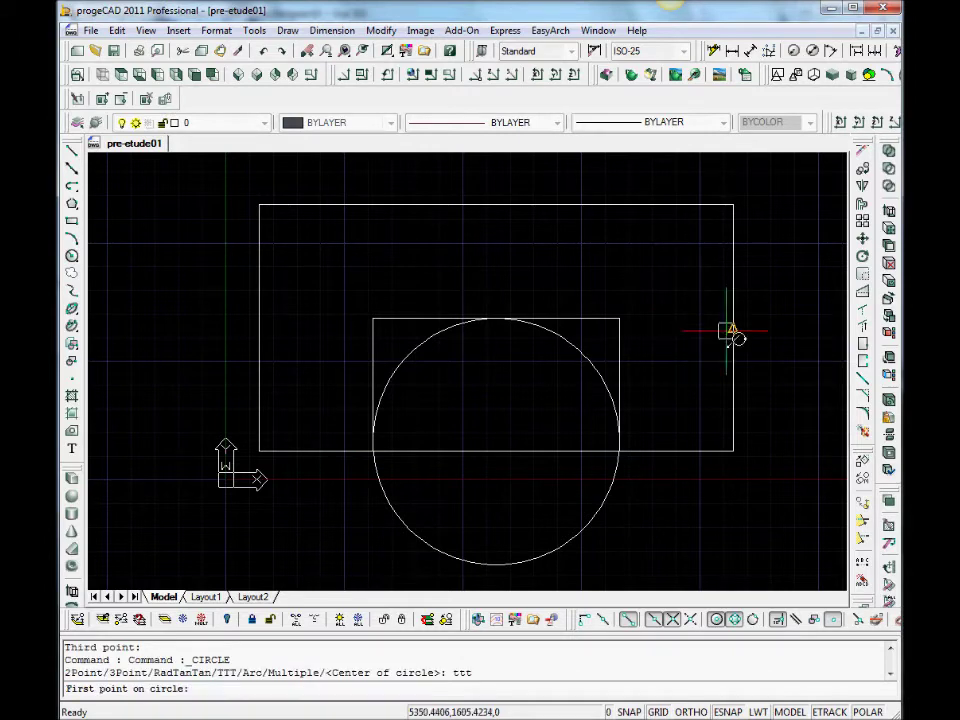
click(733, 384)
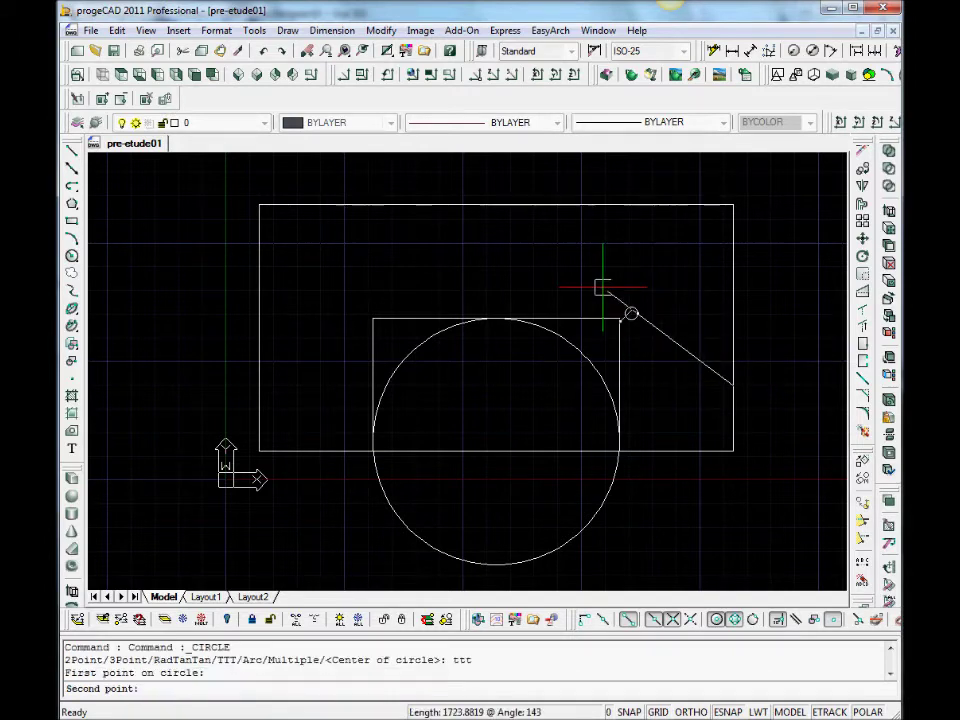
click(502, 212)
click(262, 371)
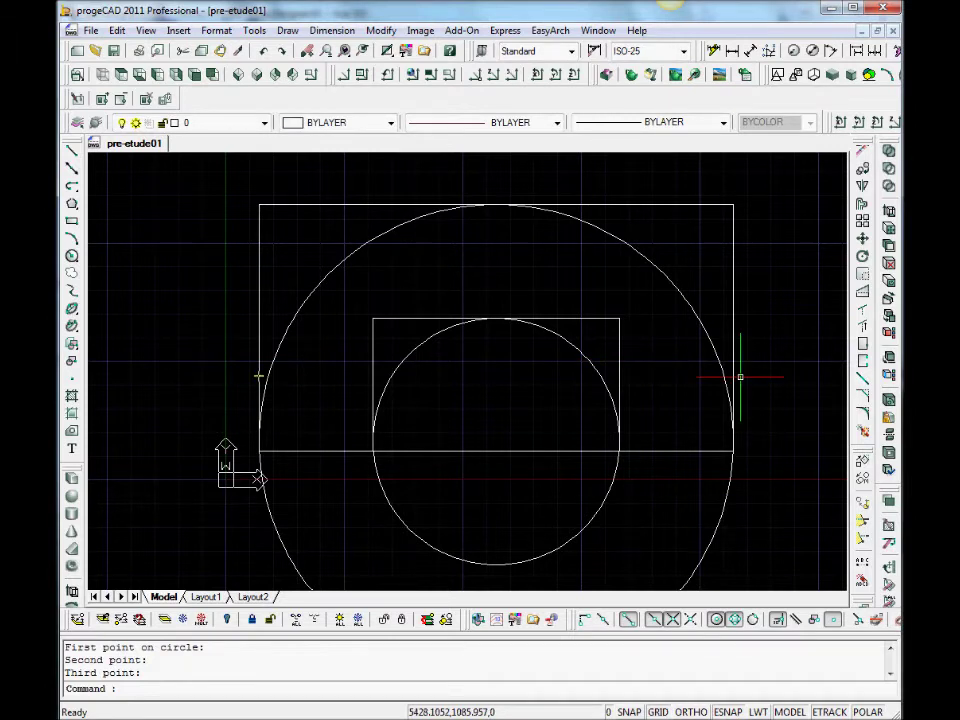
text(tr)
key(Return)
- Trim both circles' lower halves at the horizontal baseline, leaving two semicircular arcs
click(699, 451)
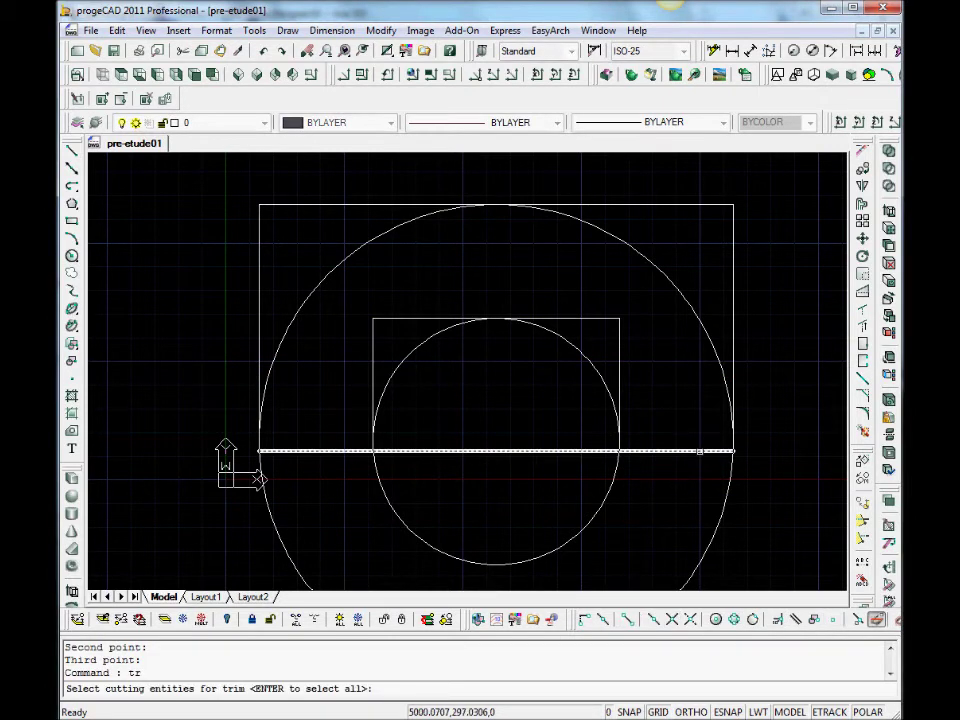
key(Return)
click(771, 478)
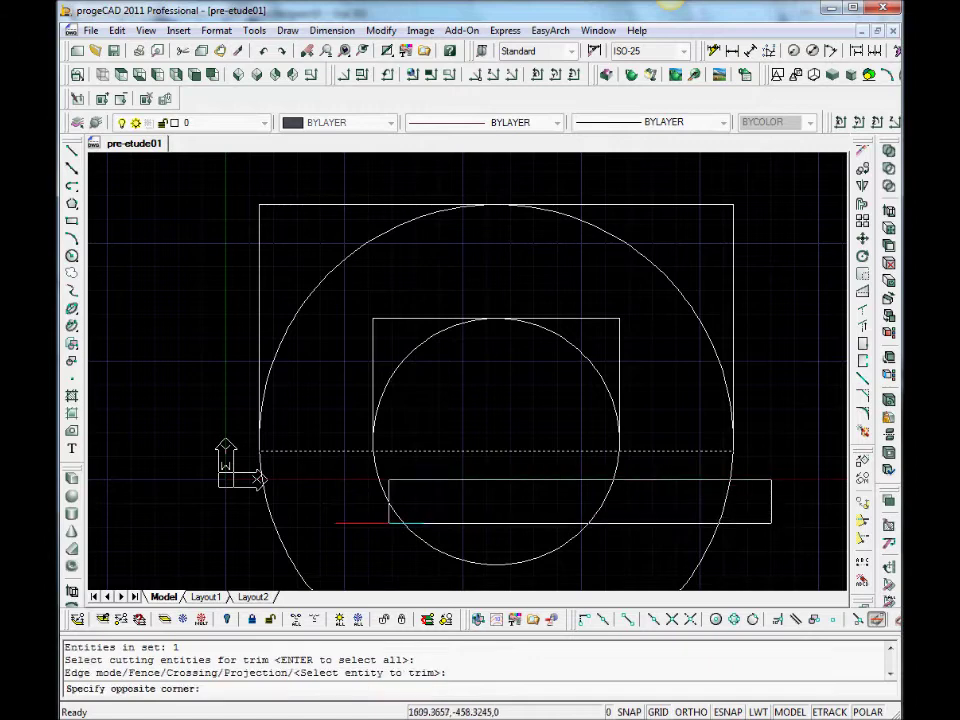
click(340, 521)
key(Return)
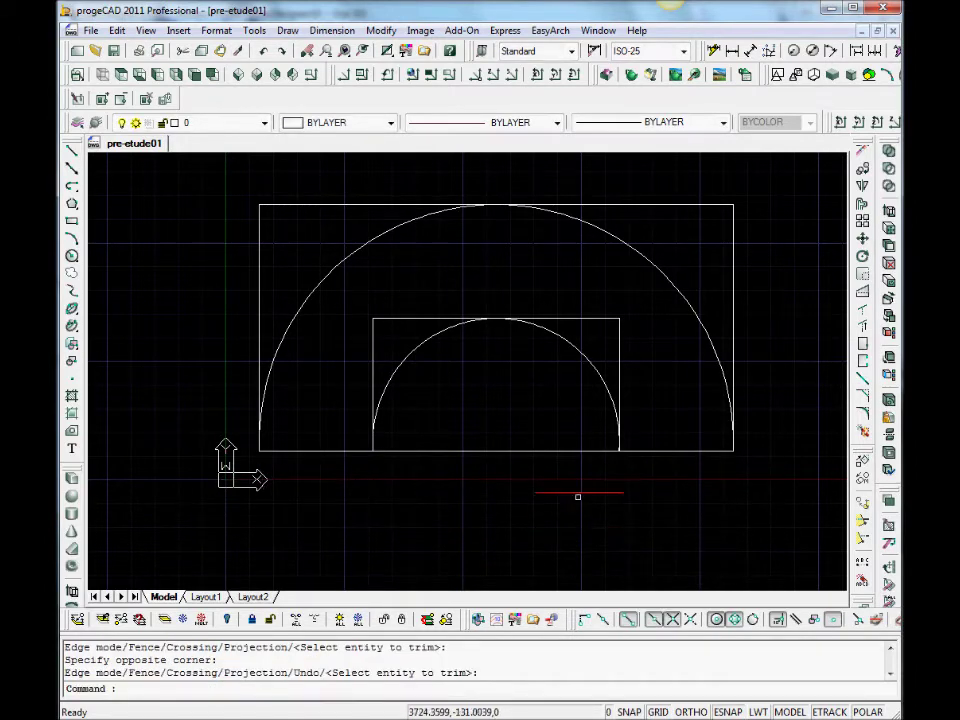
key(Escape)
scroll(582, 483, down, 2)
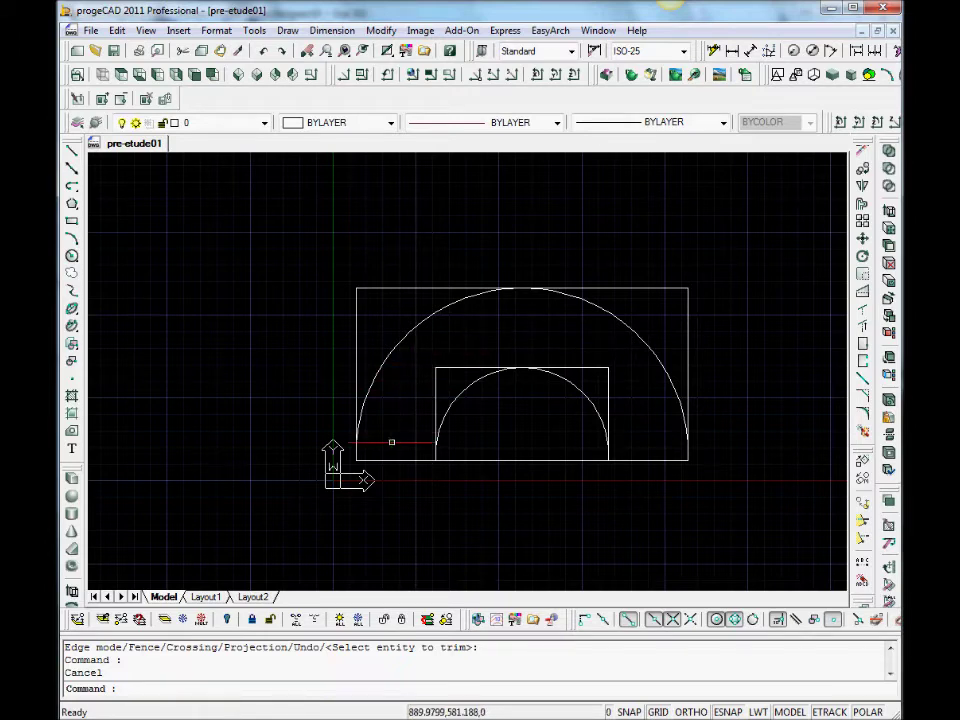
scroll(392, 446, up, 2)
middle_drag(501, 396, 395, 406)
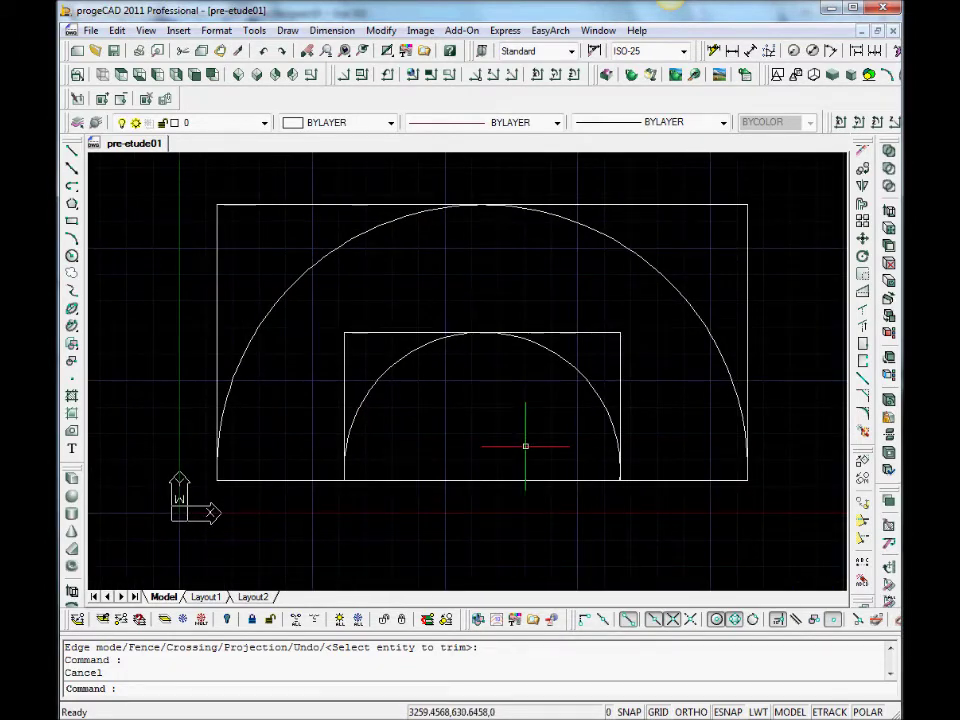
key(Return)
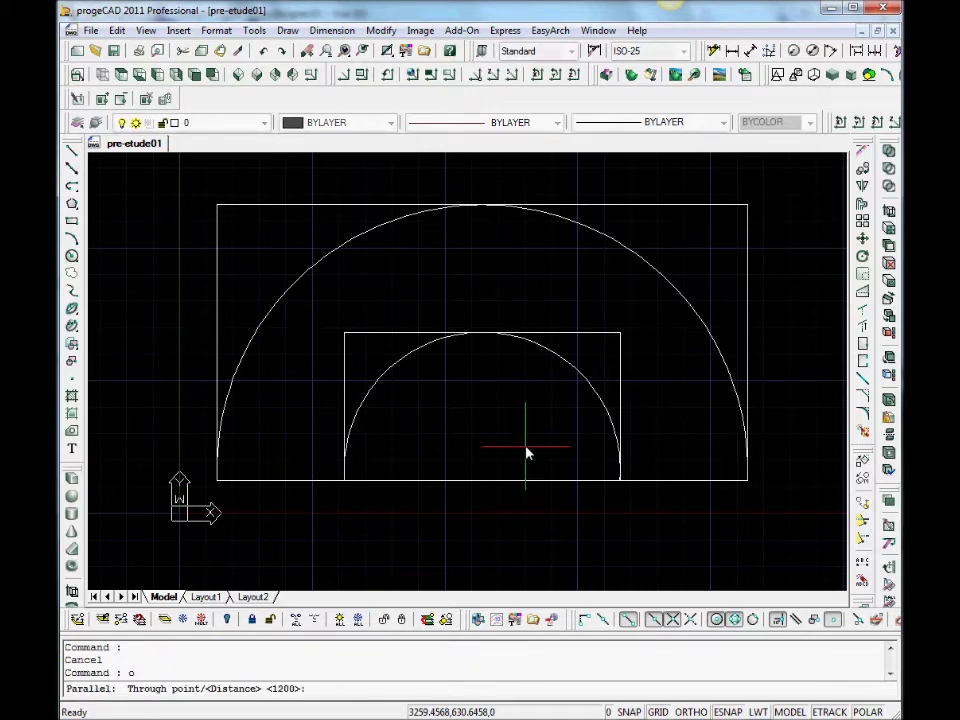
- Offset the inner arc 600 outward to create a middle arc
key(Return)
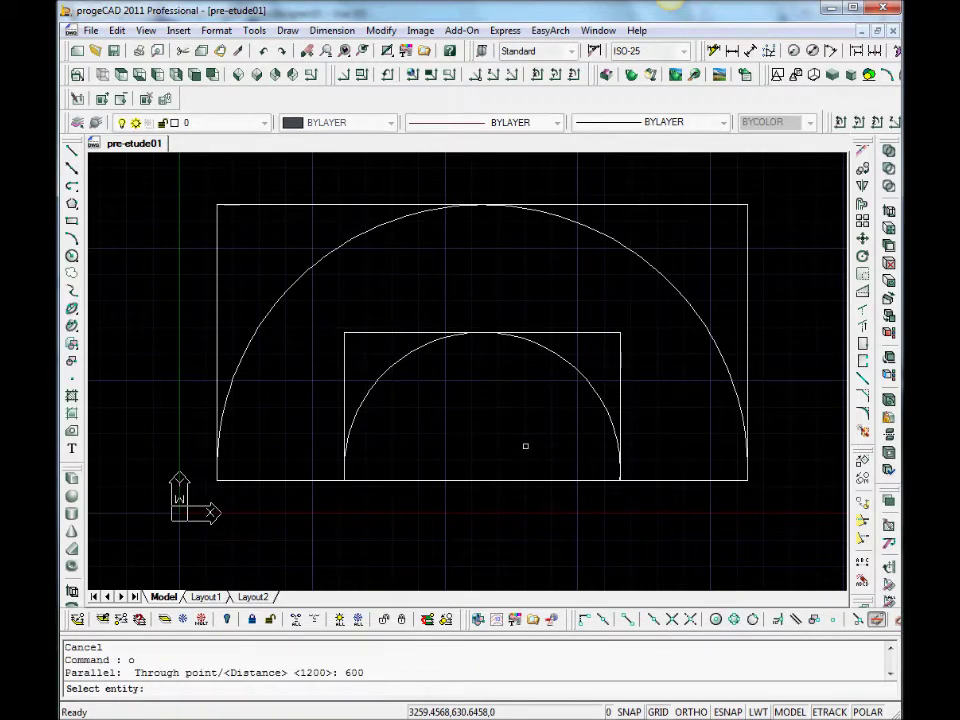
click(589, 383)
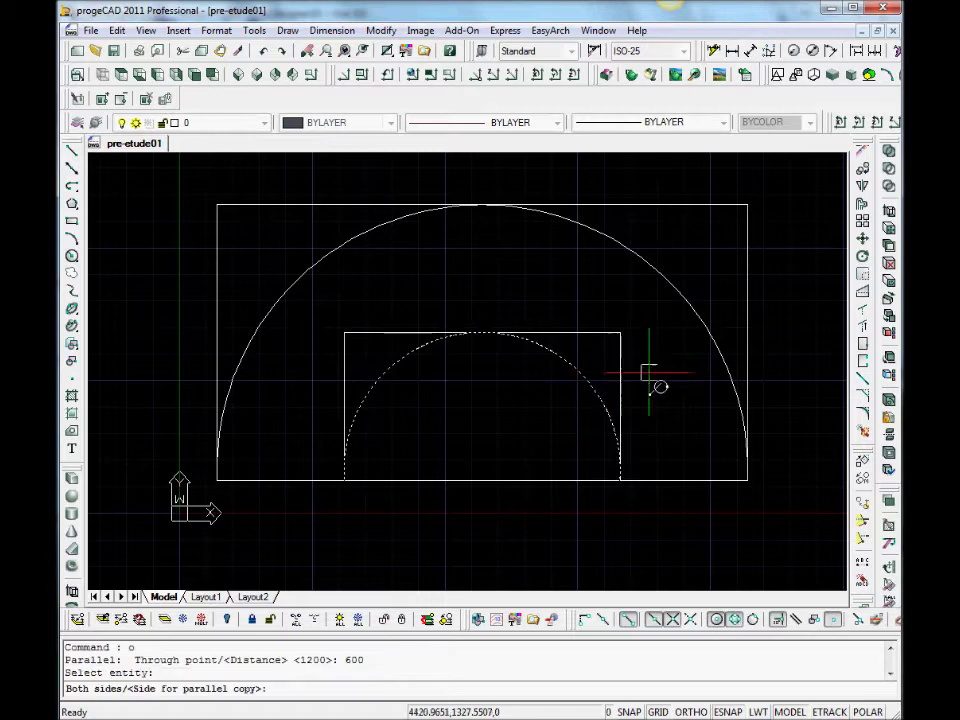
click(688, 418)
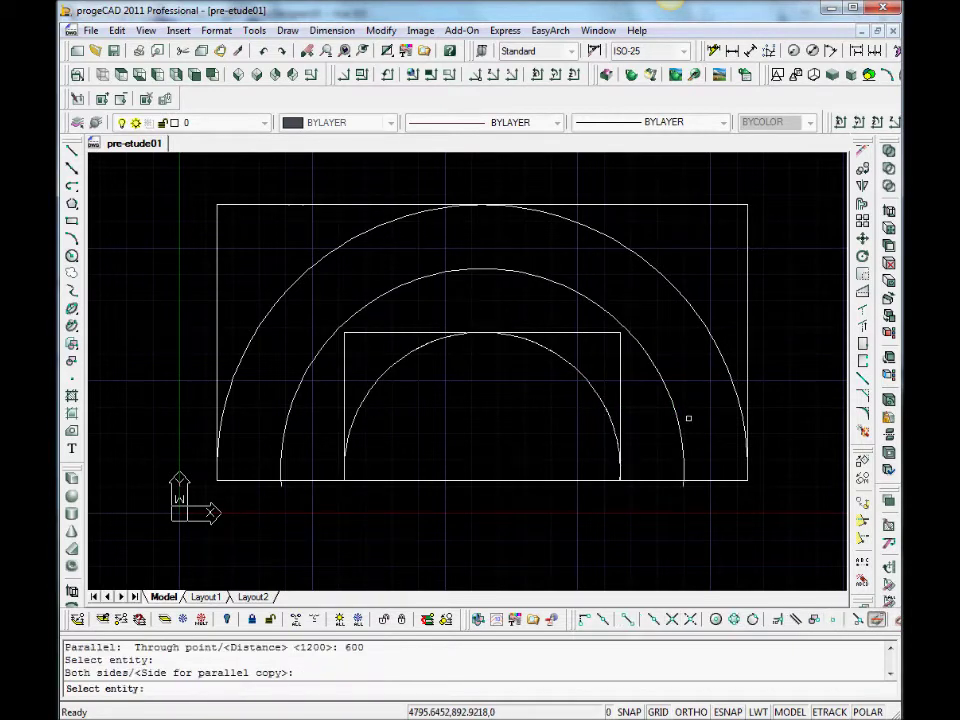
key(Escape)
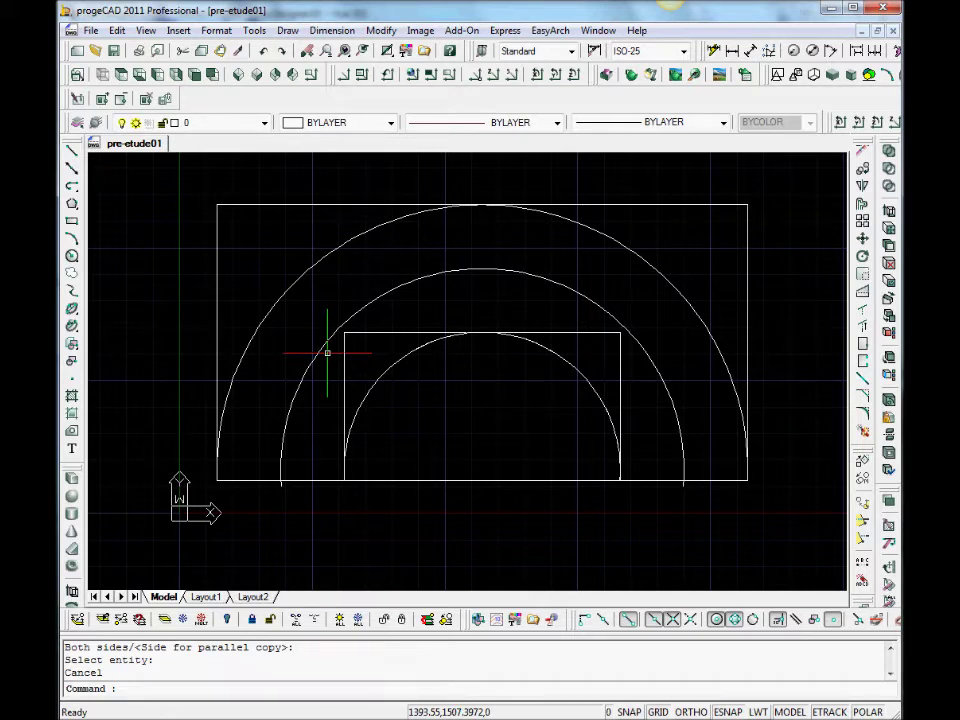
click(732, 50)
- Add linear dimensions: 2600 on the right side, 5000 across the top, 2600 on the left
key(Return)
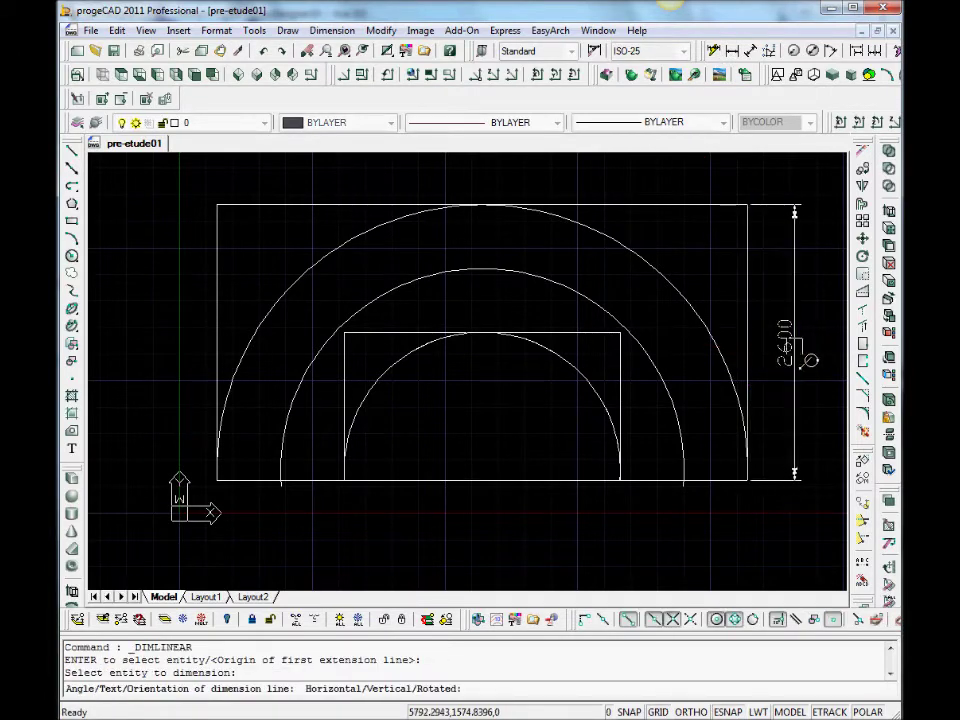
click(806, 355)
key(Return)
key(Return)
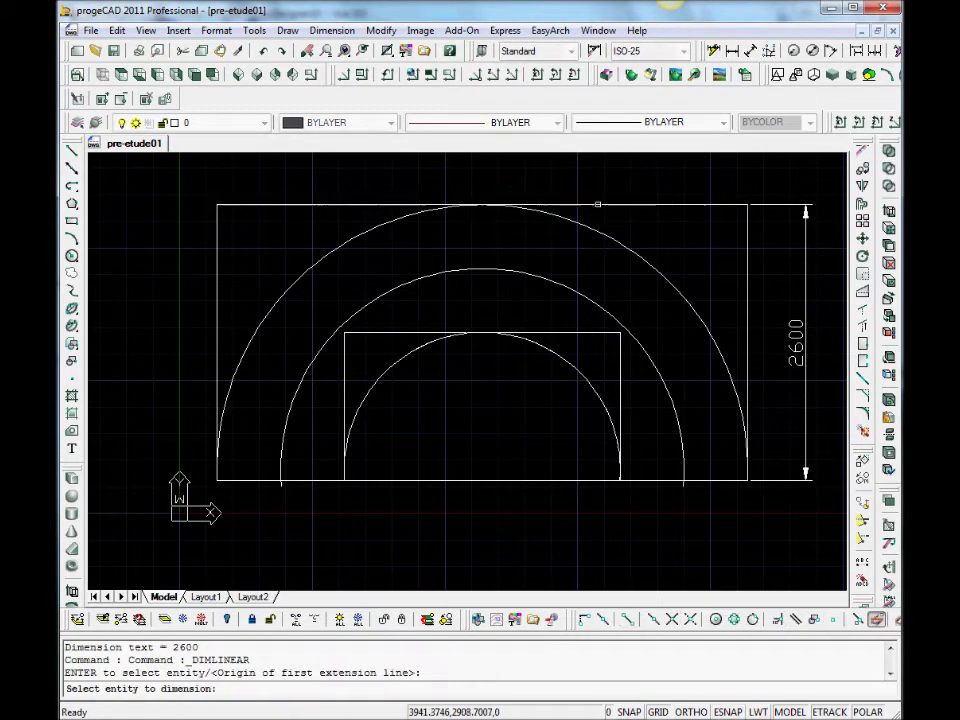
click(597, 204)
click(600, 177)
key(Return)
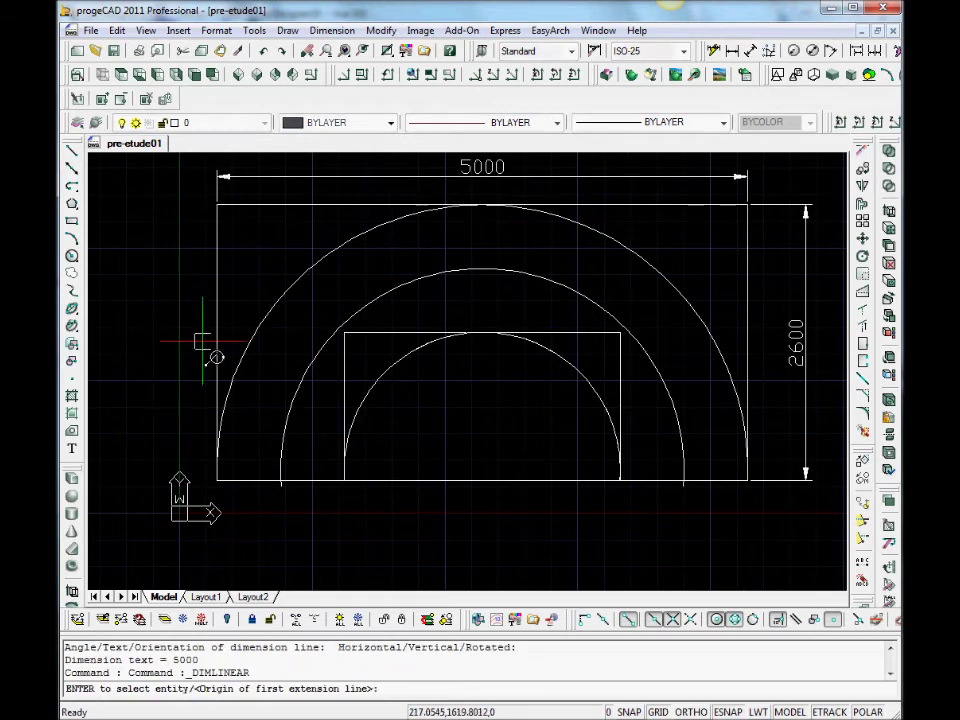
key(Return)
click(217, 357)
click(158, 345)
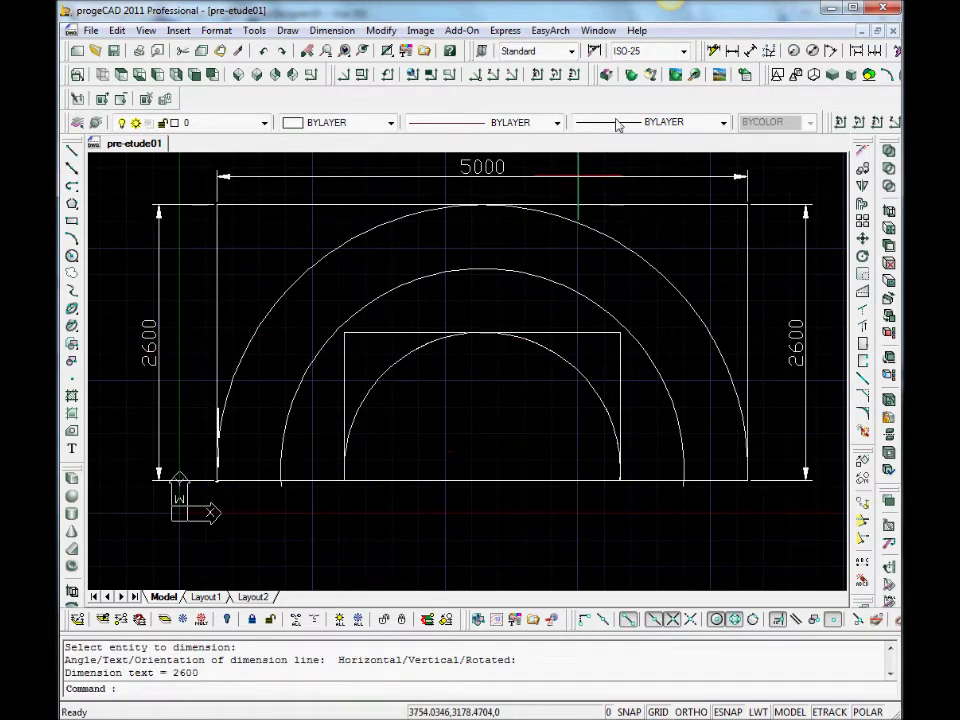
- Dimension the outer, inner and middle arc radii as R2500, R1300 and R1900
click(793, 50)
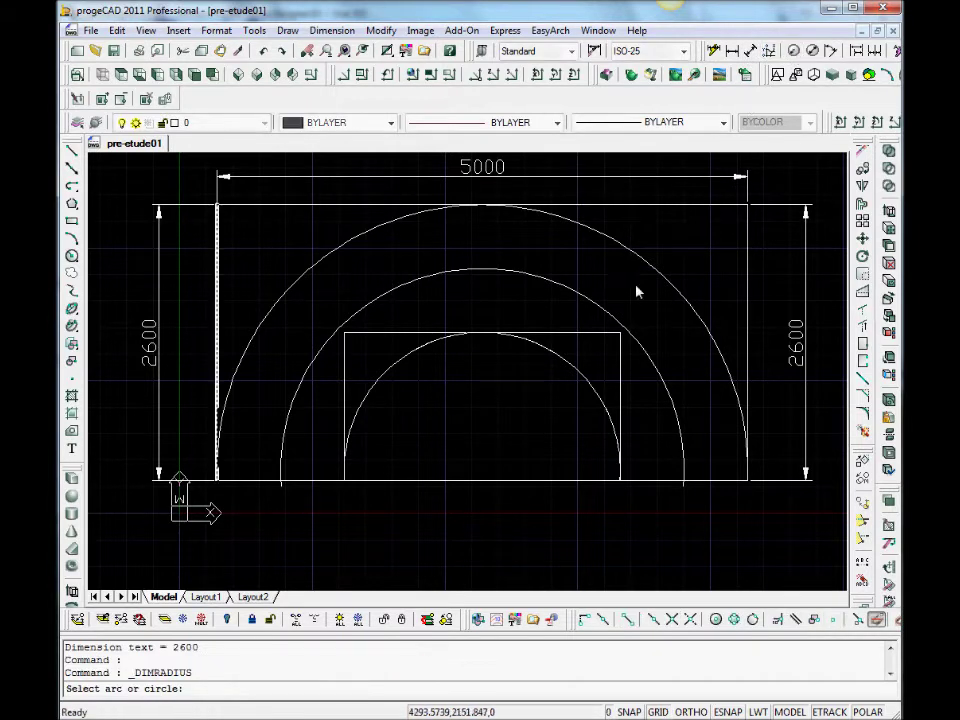
click(636, 265)
click(643, 300)
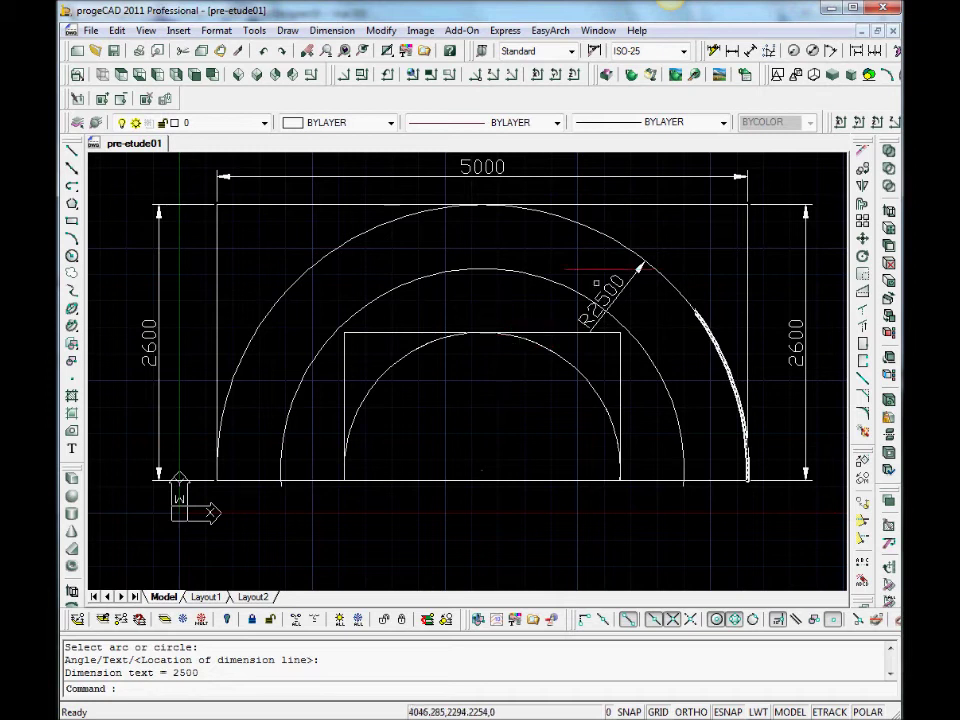
click(793, 50)
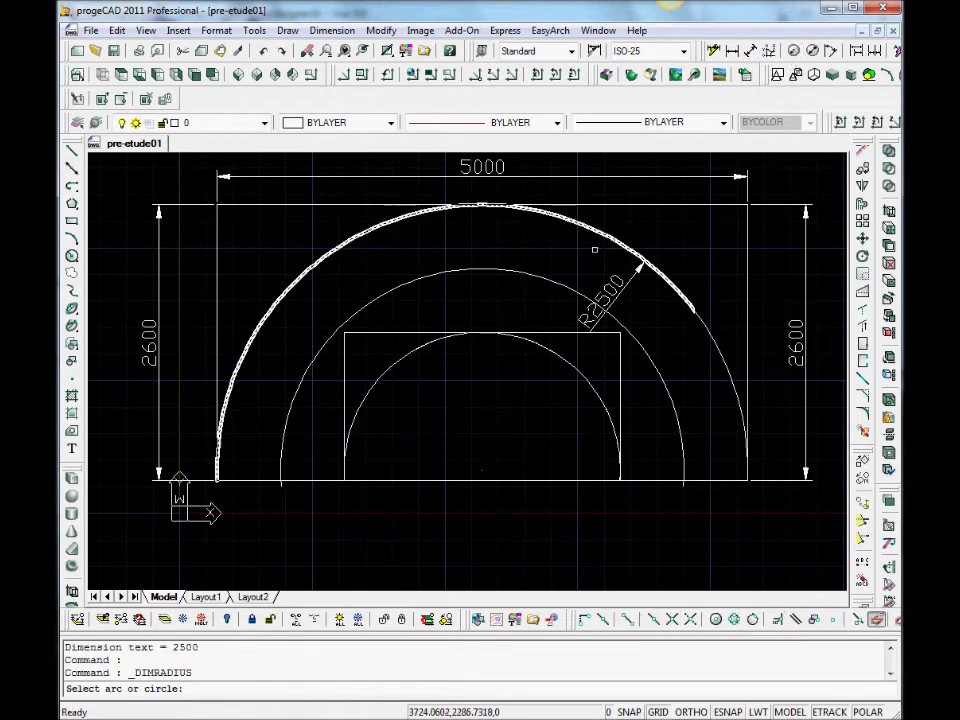
click(410, 362)
click(510, 402)
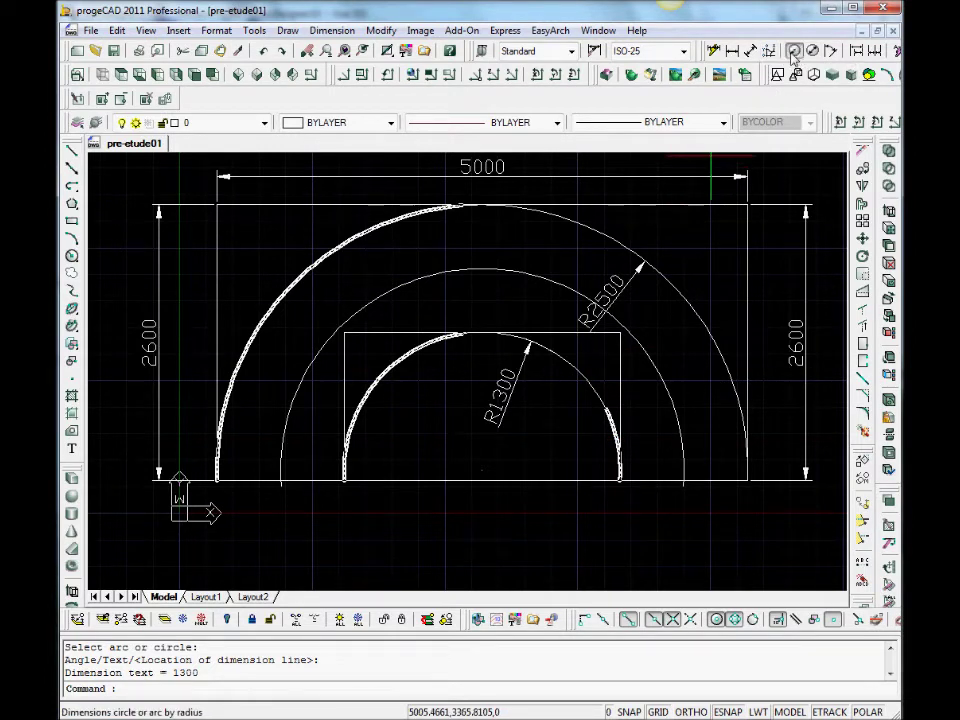
click(793, 50)
click(455, 272)
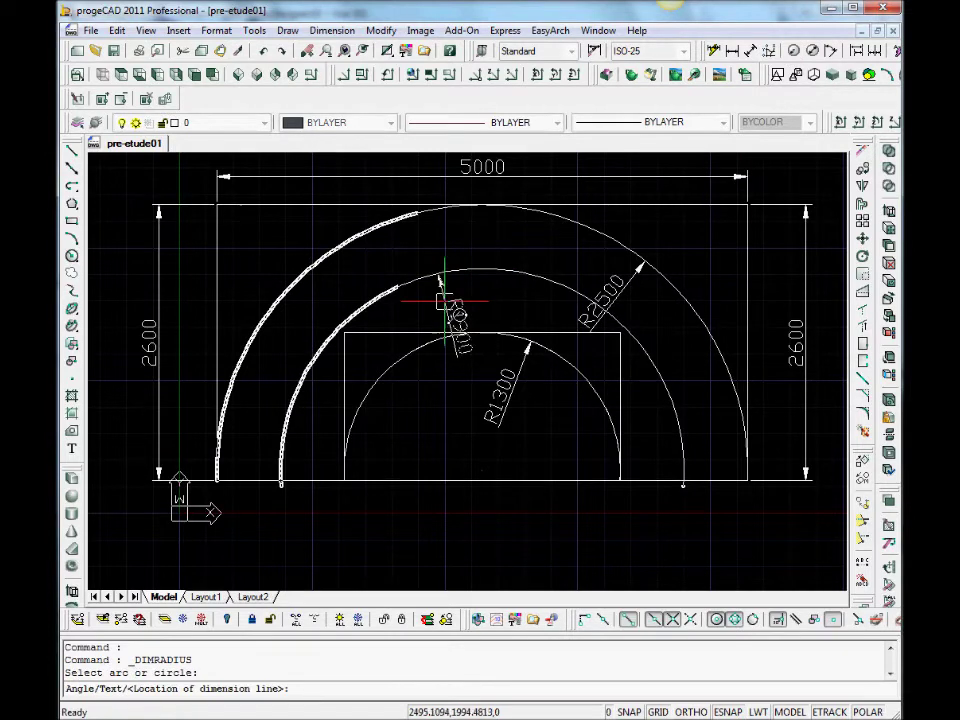
click(472, 303)
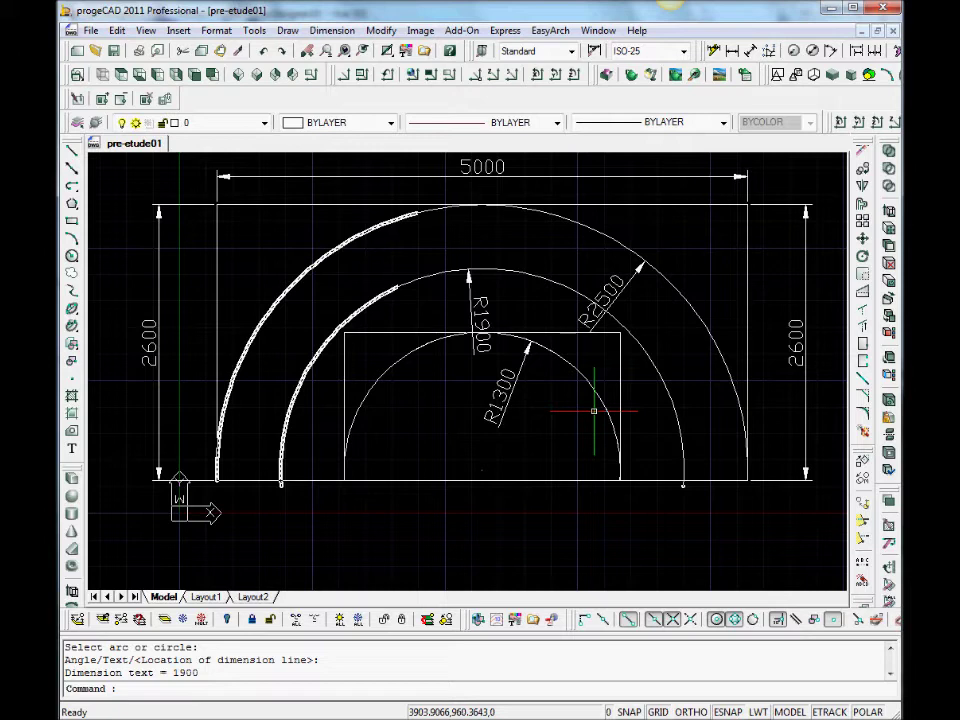
key(alt+Tab)
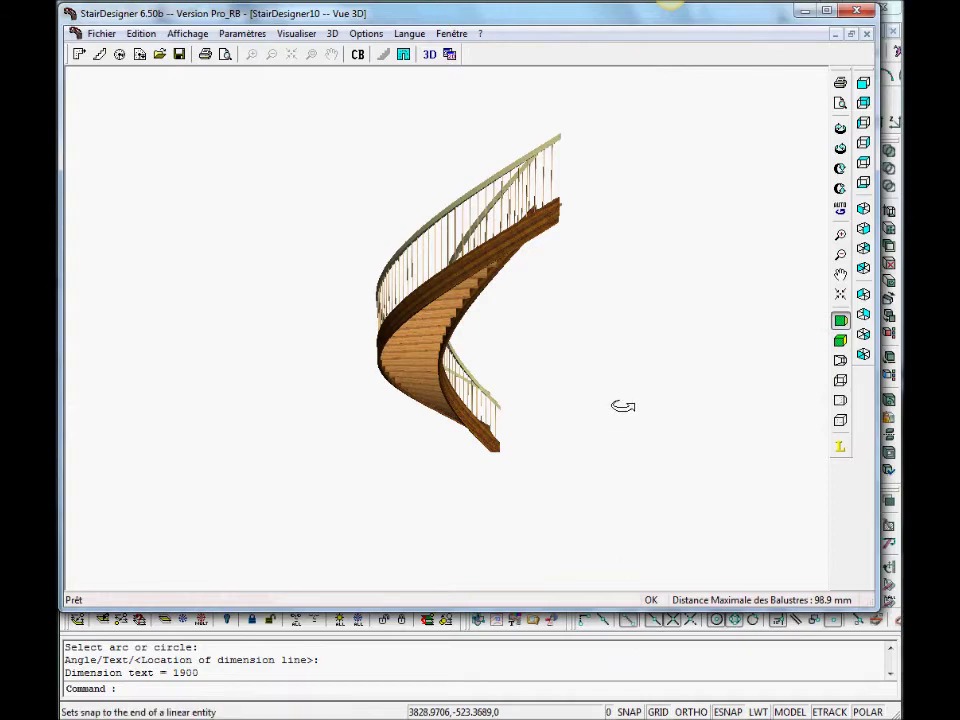
- Close the 3D view and current stair without saving, then start a new stair
click(866, 33)
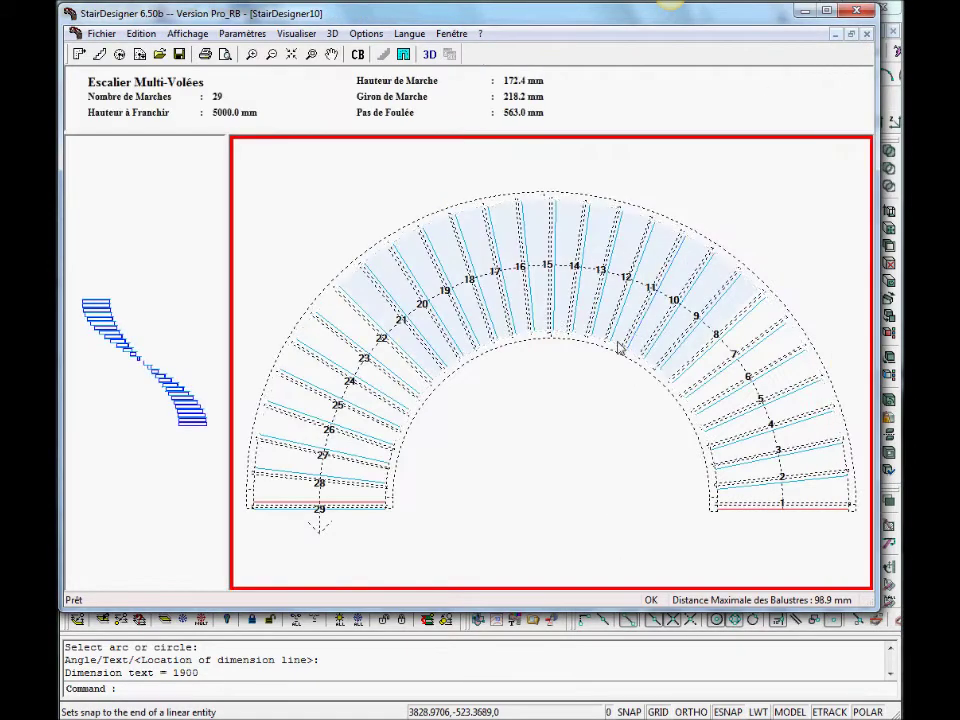
click(866, 33)
click(484, 352)
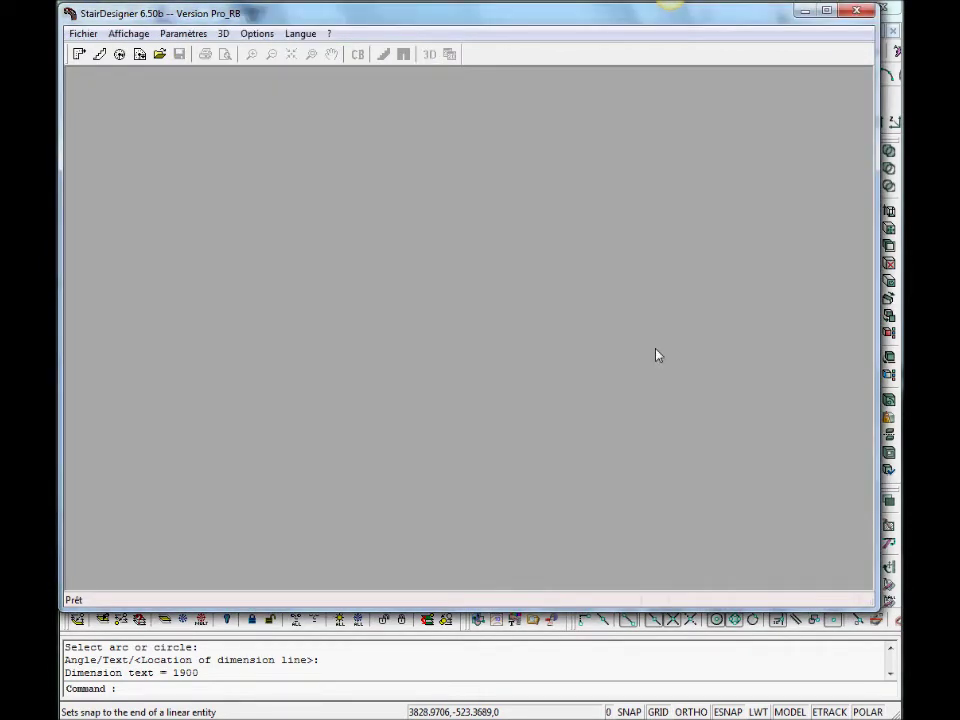
click(78, 54)
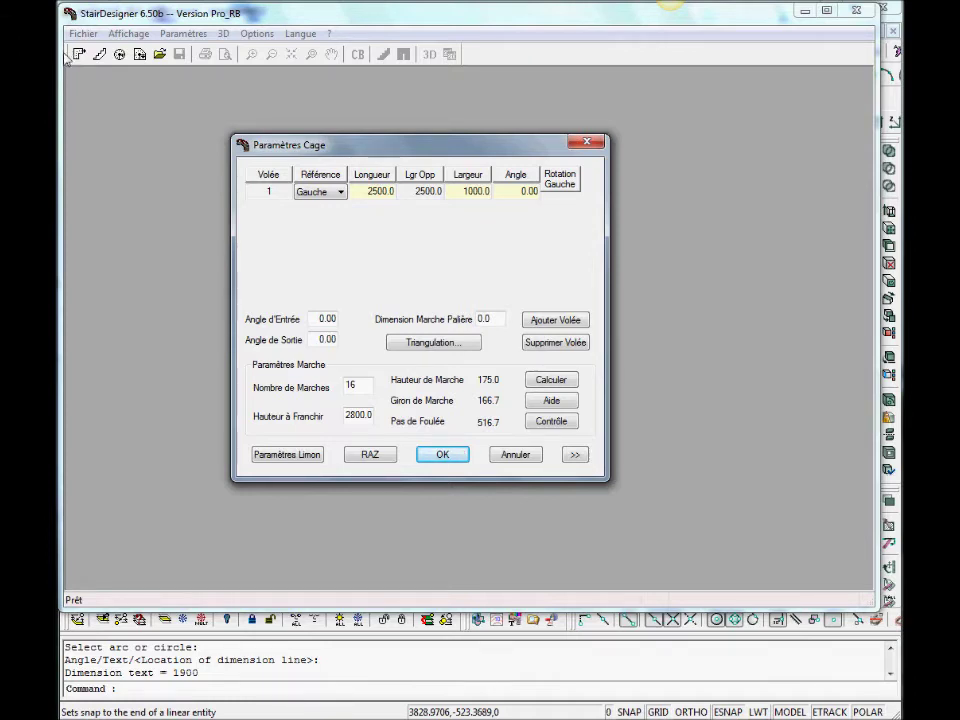
- Set the reference side to Droite and the first flight to 2600 long, 1200 wide
click(340, 192)
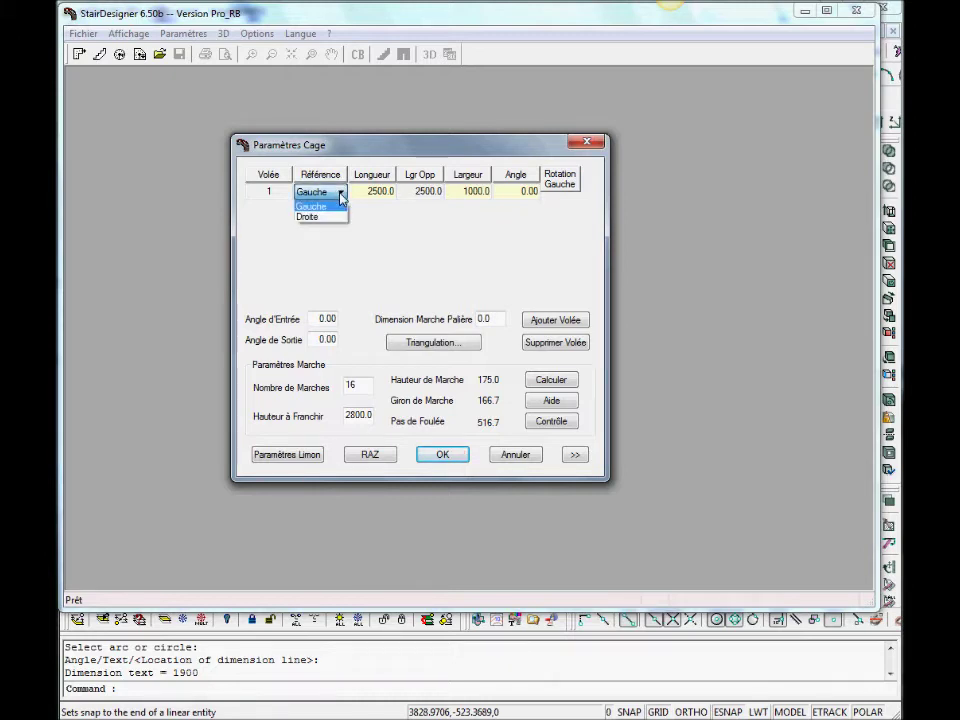
click(335, 217)
click(574, 656)
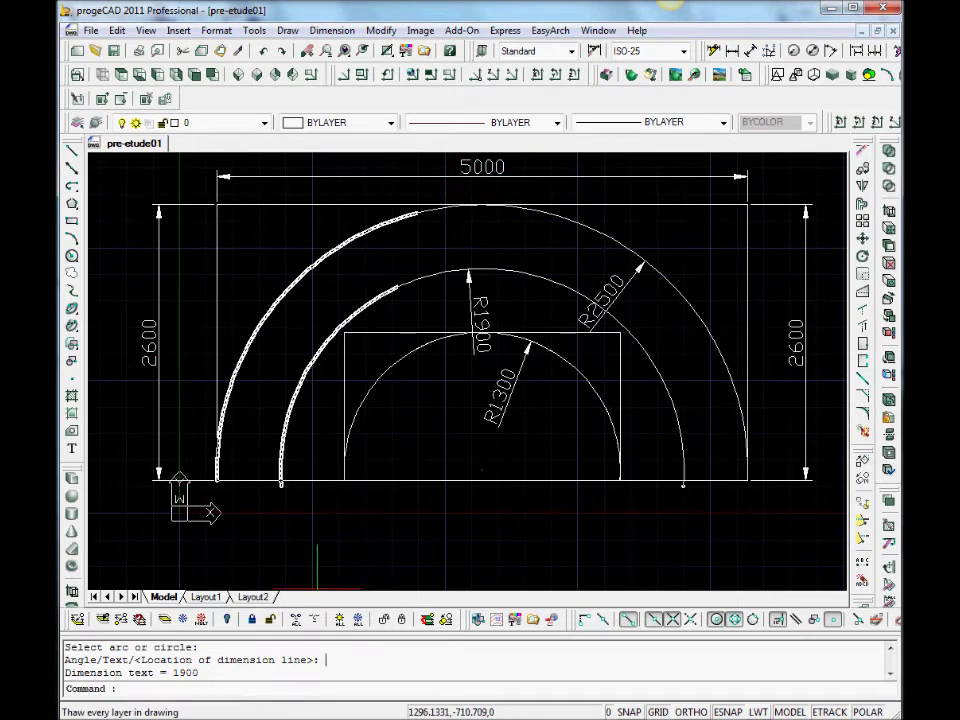
key(alt+Tab)
double_click(399, 190)
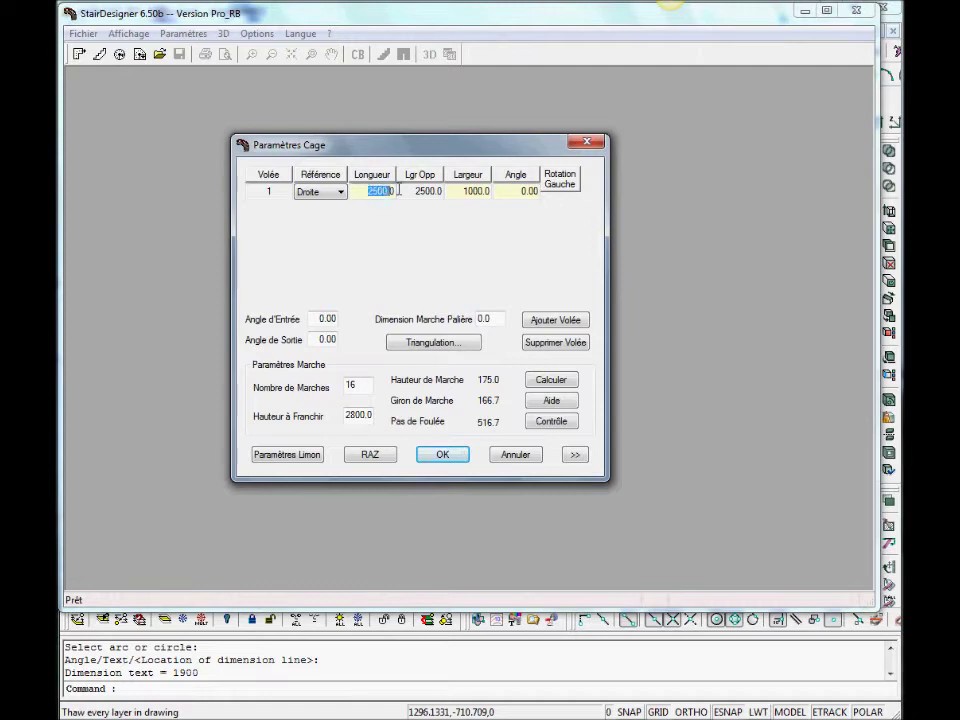
drag(399, 190, 405, 190)
text(2600)
double_click(478, 190)
drag(478, 190, 490, 190)
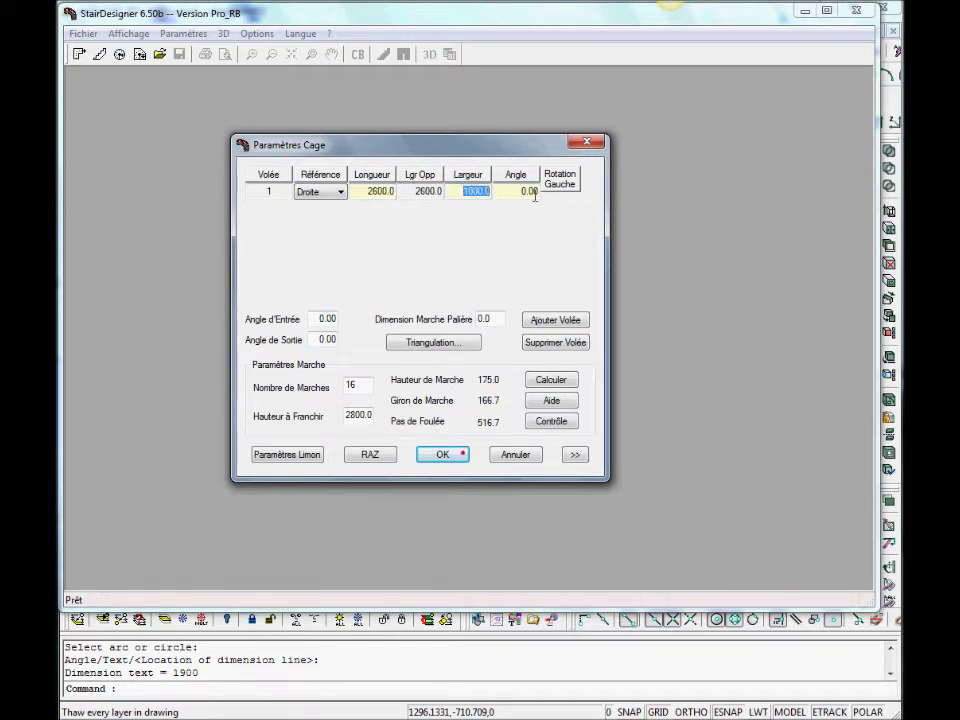
text(1200)
- Add a 5000 left-turning flight and a 2600 flight, landing tread 60, height 5000
click(562, 320)
text(5000)
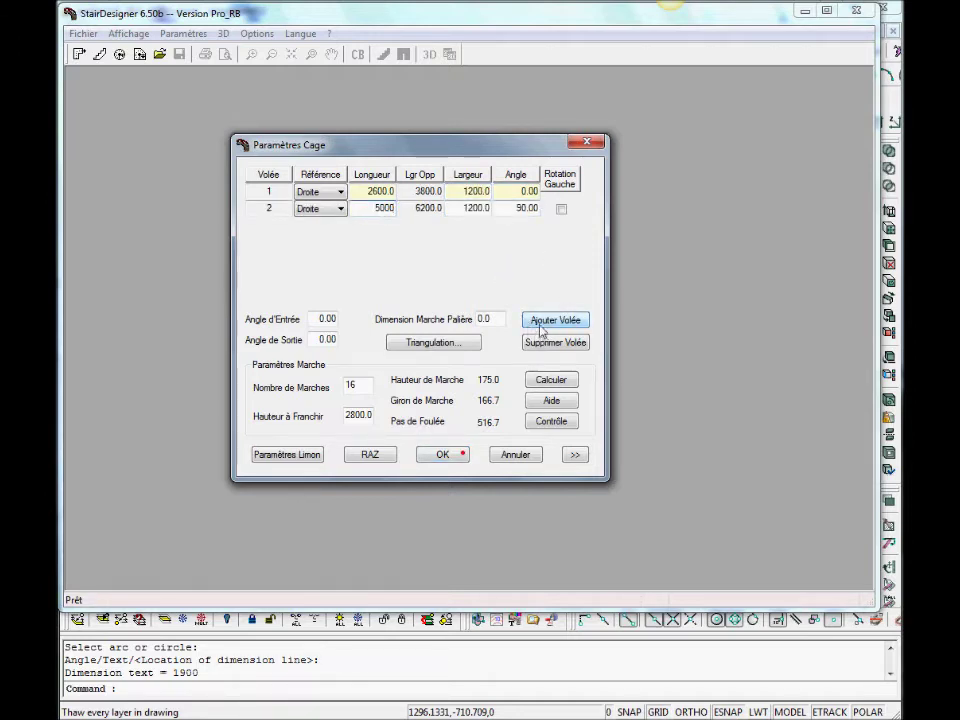
click(561, 209)
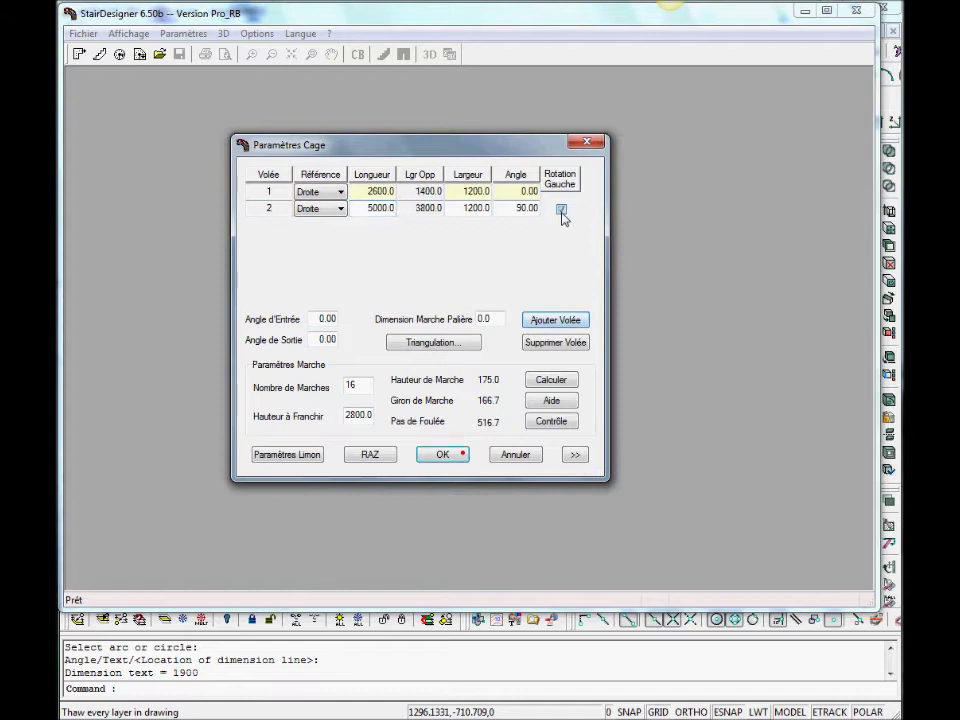
click(567, 321)
text(26000)
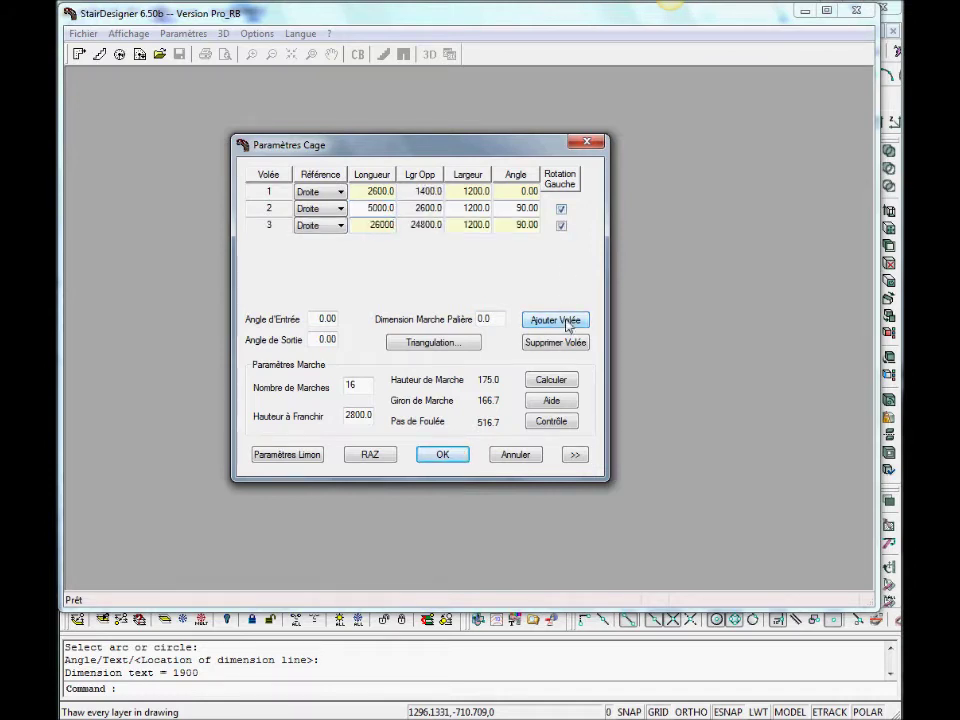
key(BackSpace)
click(490, 319)
text(60)
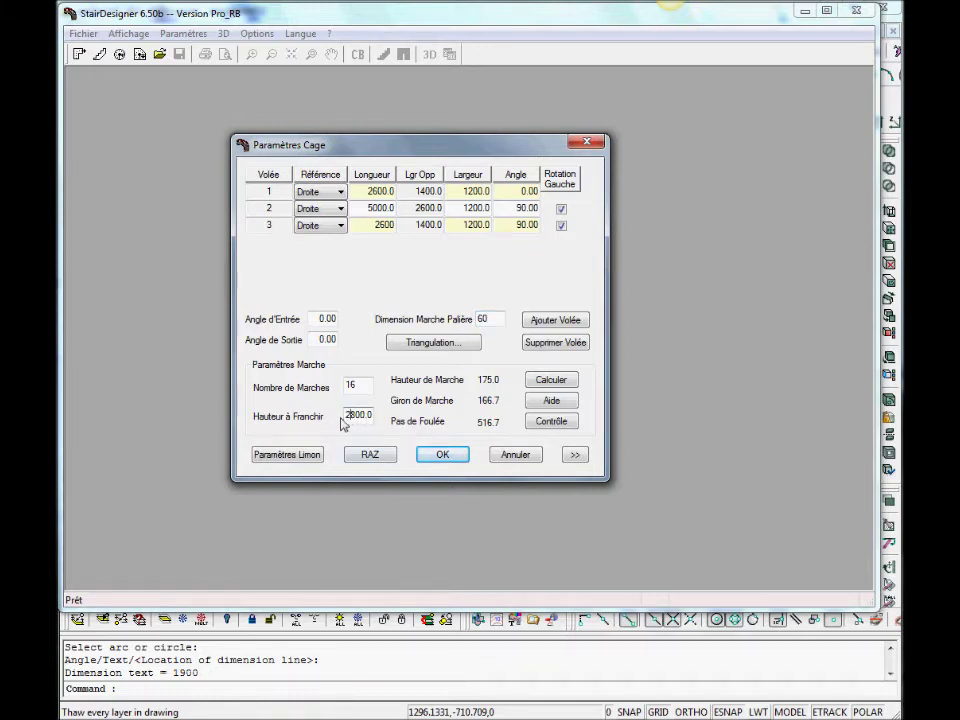
drag(346, 413, 399, 421)
text(5000)
- Choose the 29-step solution (172.4 riser, 259.9 going) and confirm the stairwell parameters
click(564, 401)
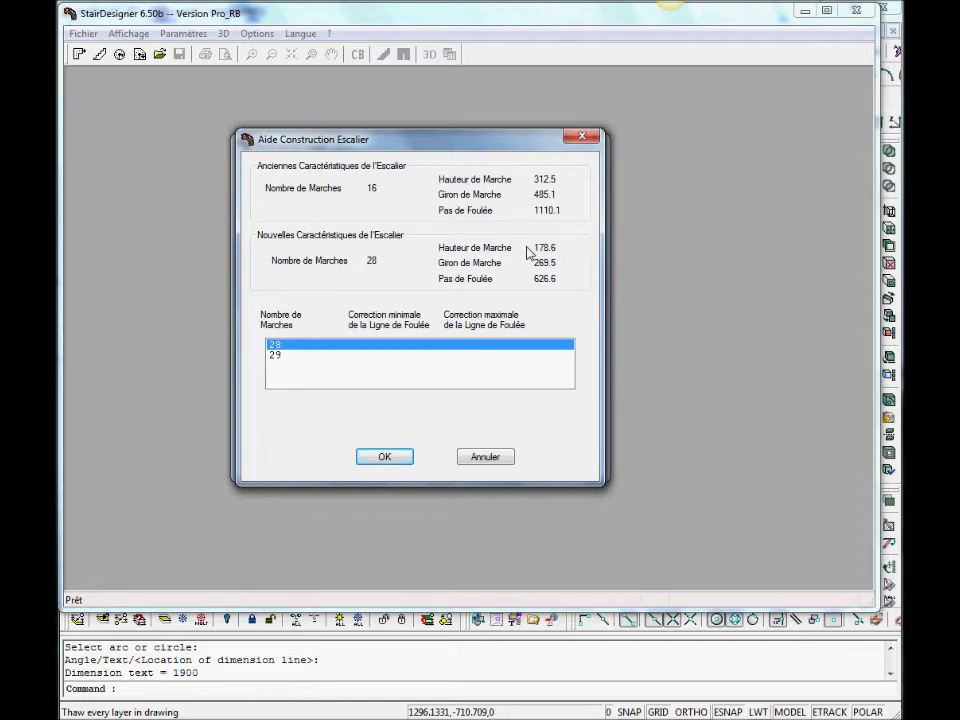
click(272, 354)
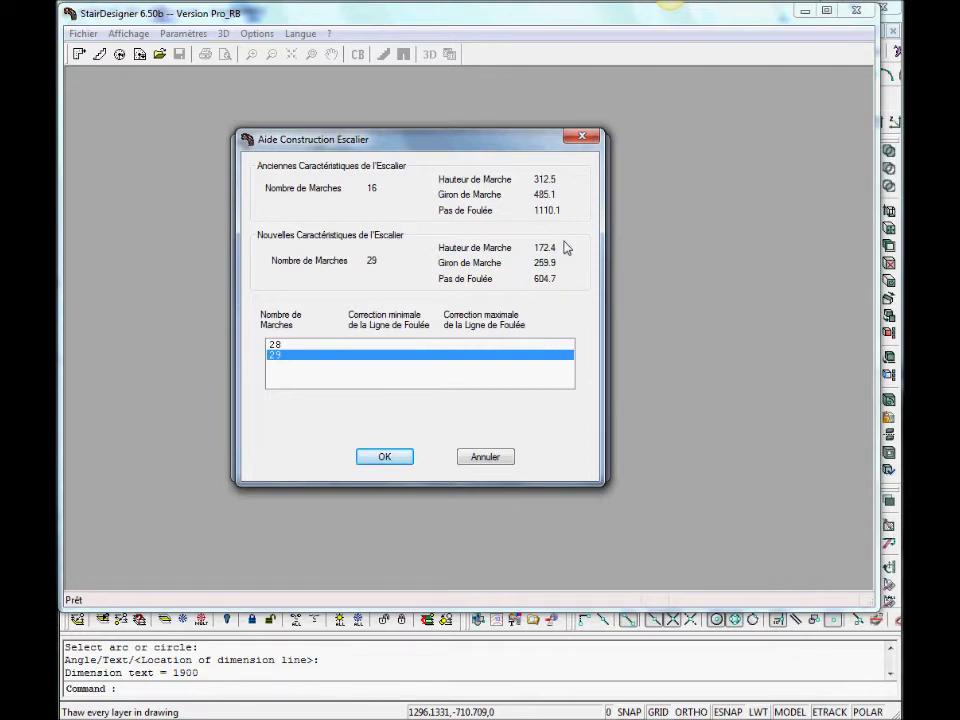
click(393, 460)
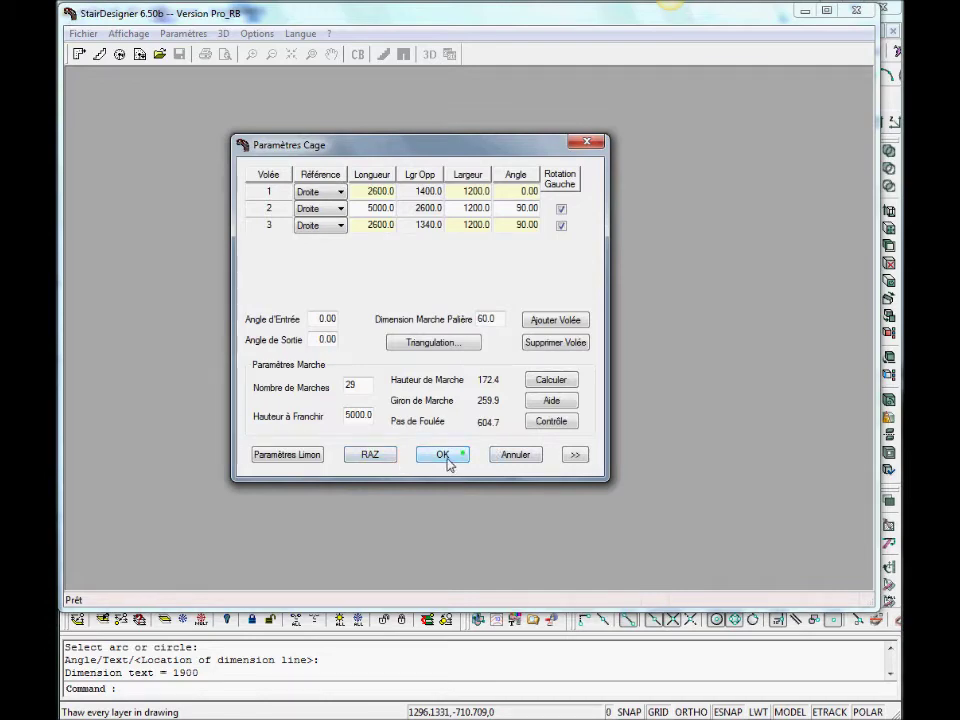
click(445, 457)
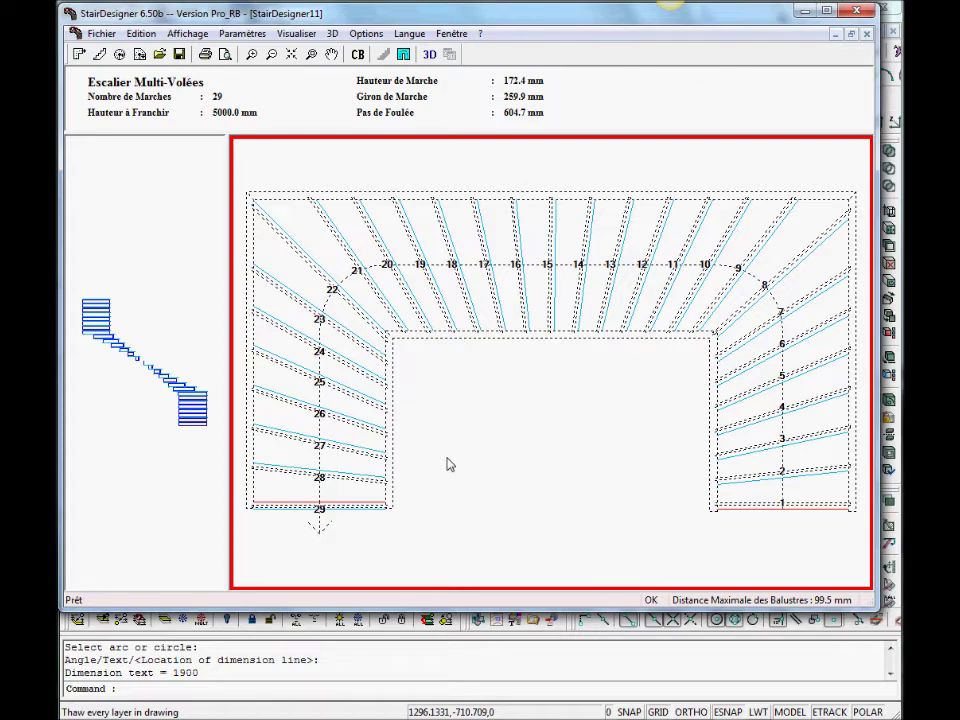
- Switch the StairDesigner interface language from French to English
click(411, 35)
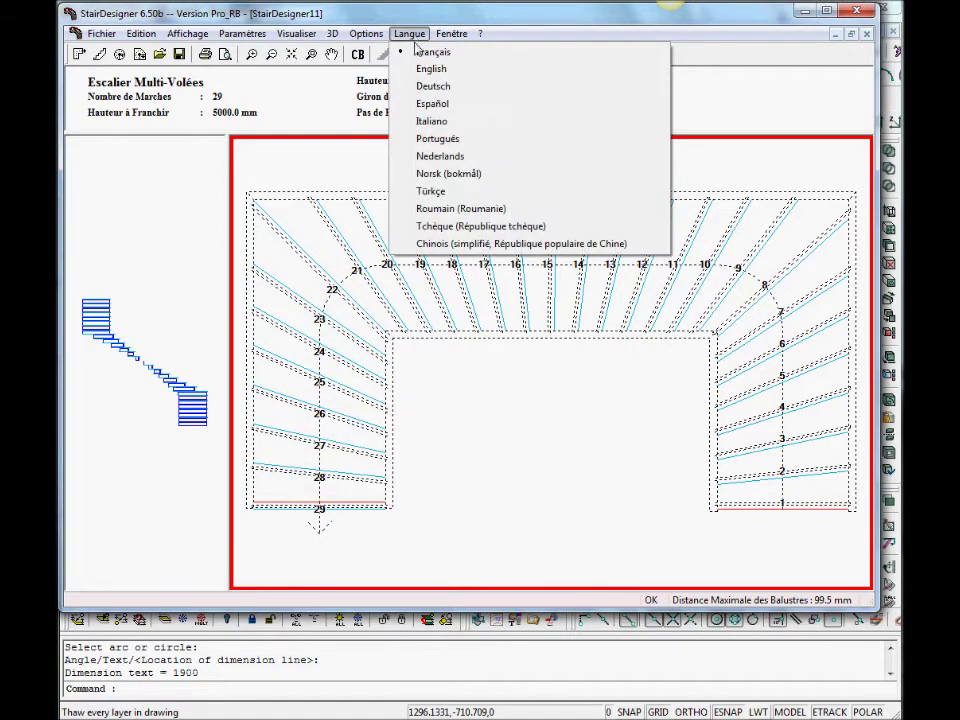
click(431, 68)
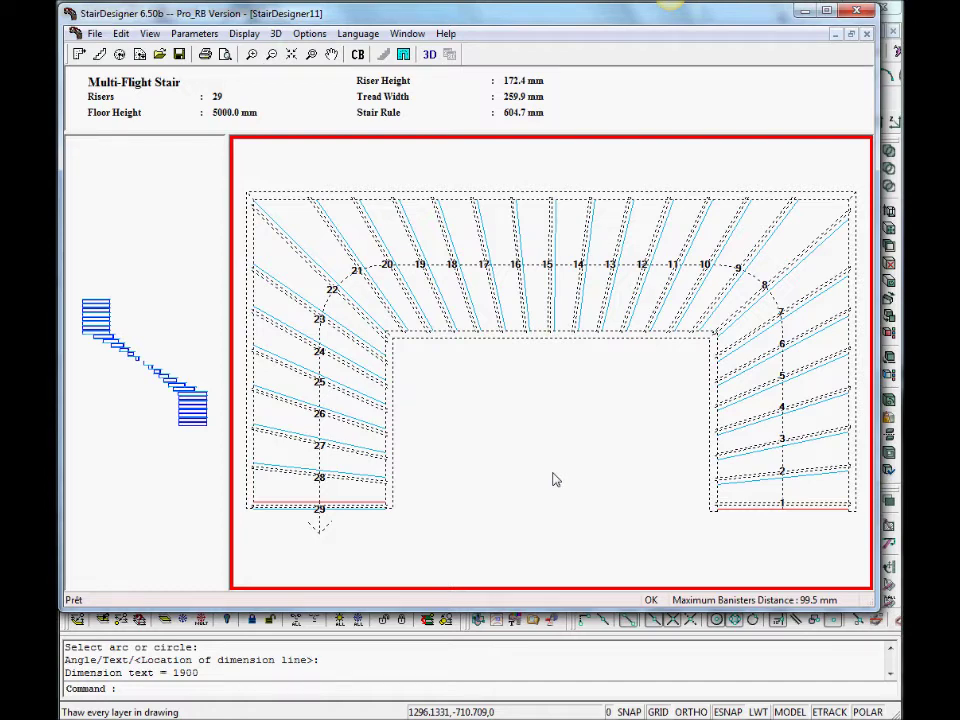
- Set the right inner corner's stringboard join to Arc and begin entering the radius
right_click(716, 337)
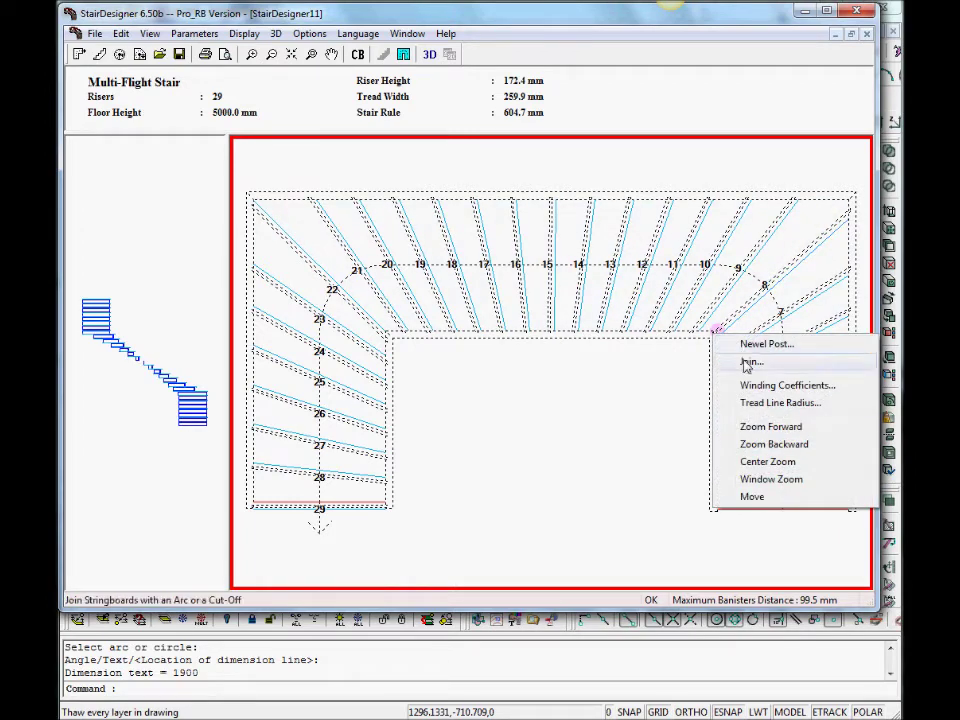
click(749, 362)
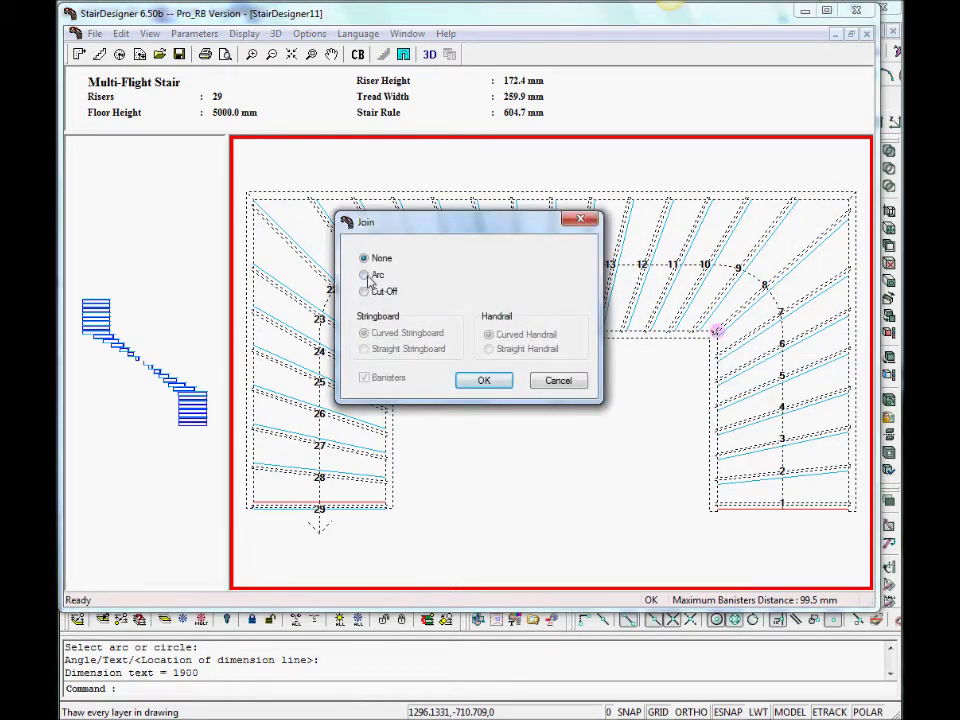
click(364, 275)
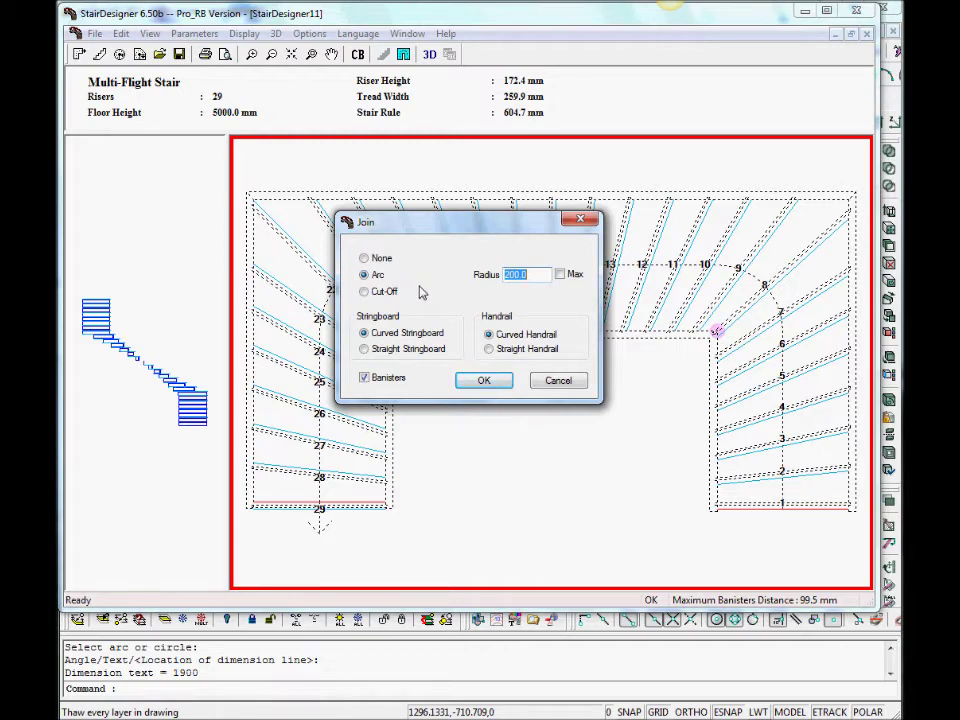
key(Escape)
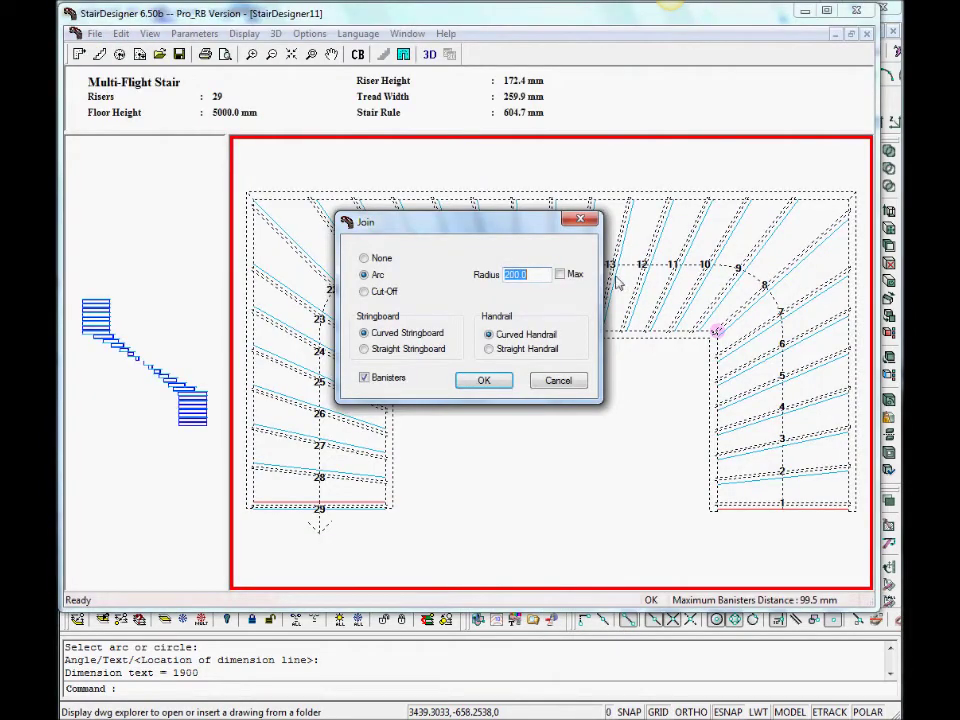
text(1360)
- Confirm the 1360 arc on the right corner and join the left inner corner with a 1360 arc
click(486, 381)
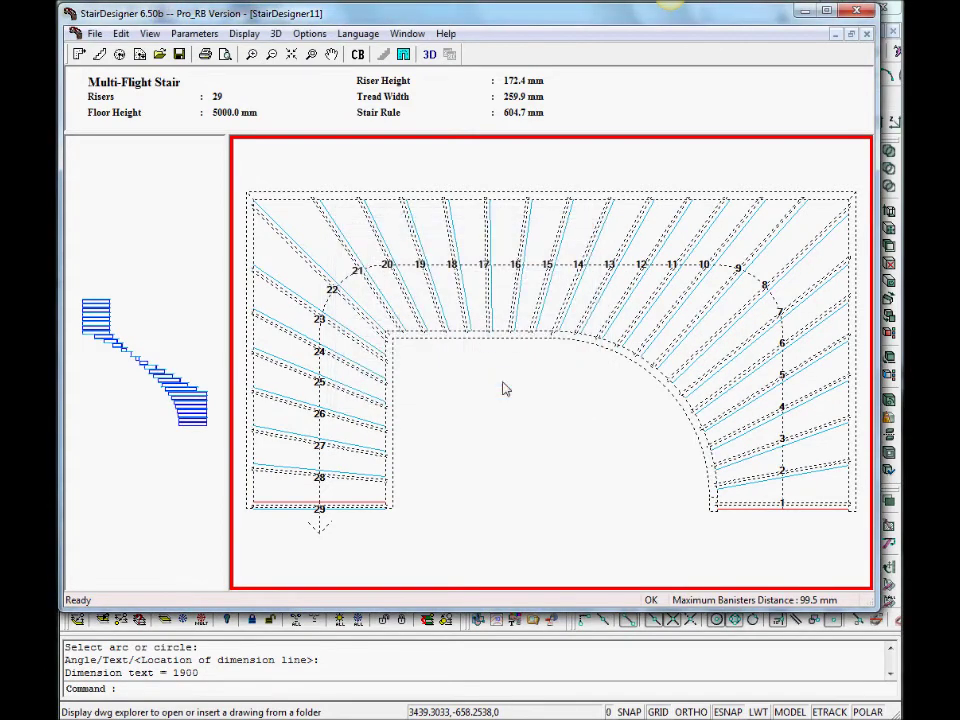
right_click(387, 338)
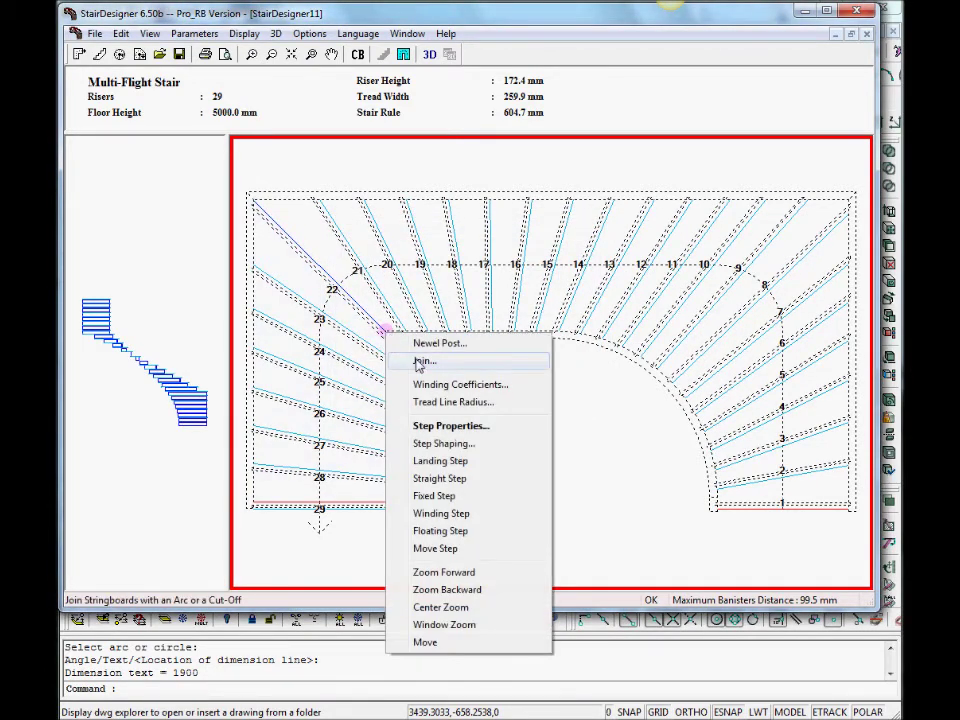
click(407, 361)
click(377, 275)
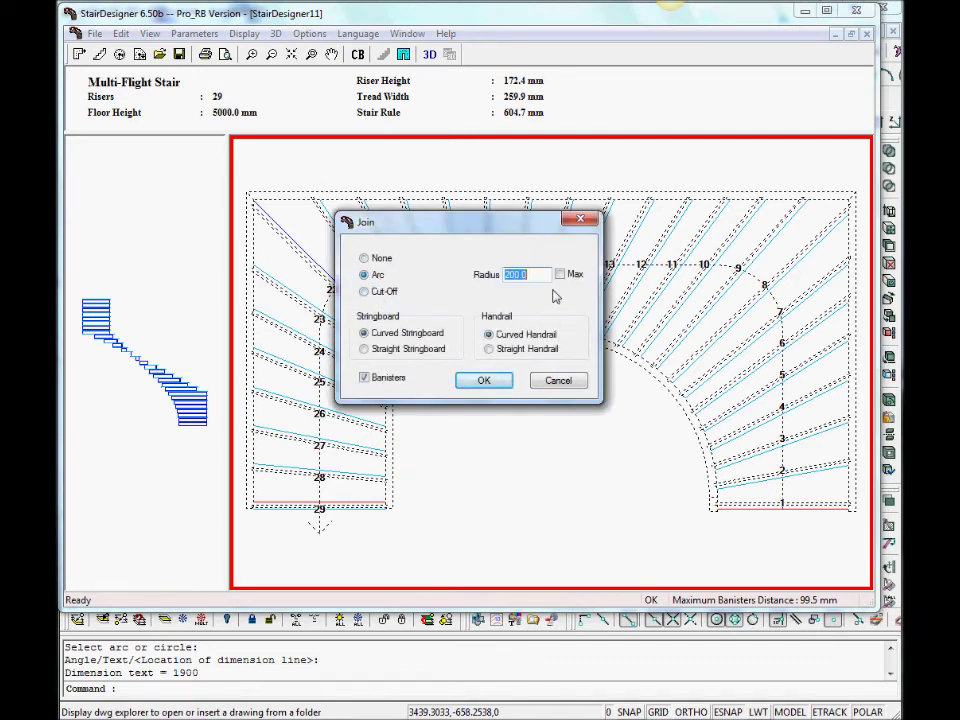
text(1360)
click(505, 381)
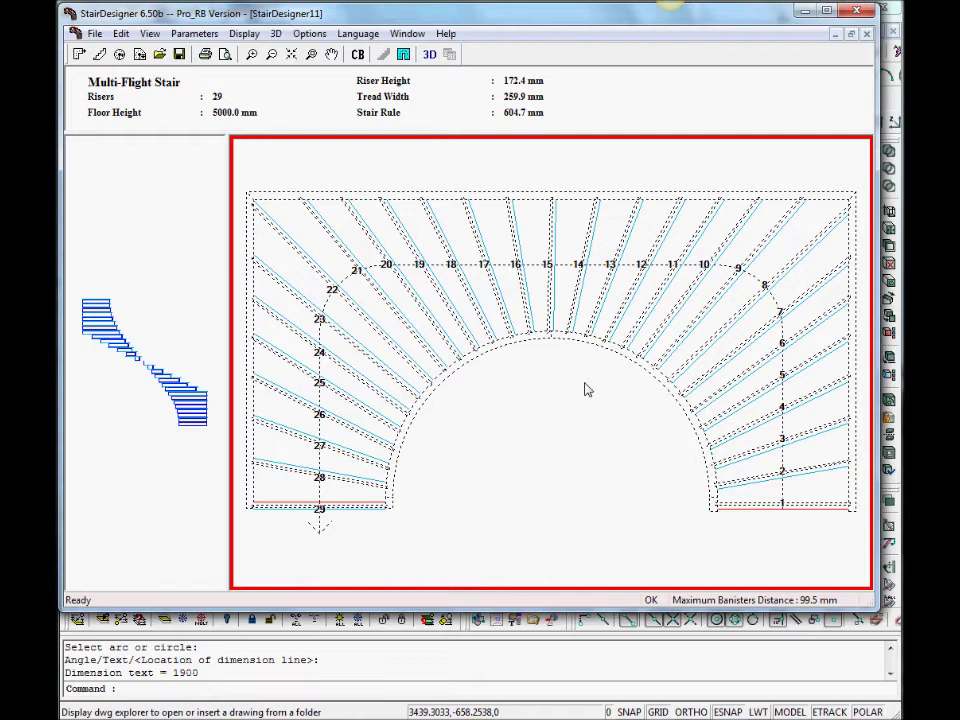
- Give the right curved section a fixed 1900 mm tread line radius
right_click(658, 375)
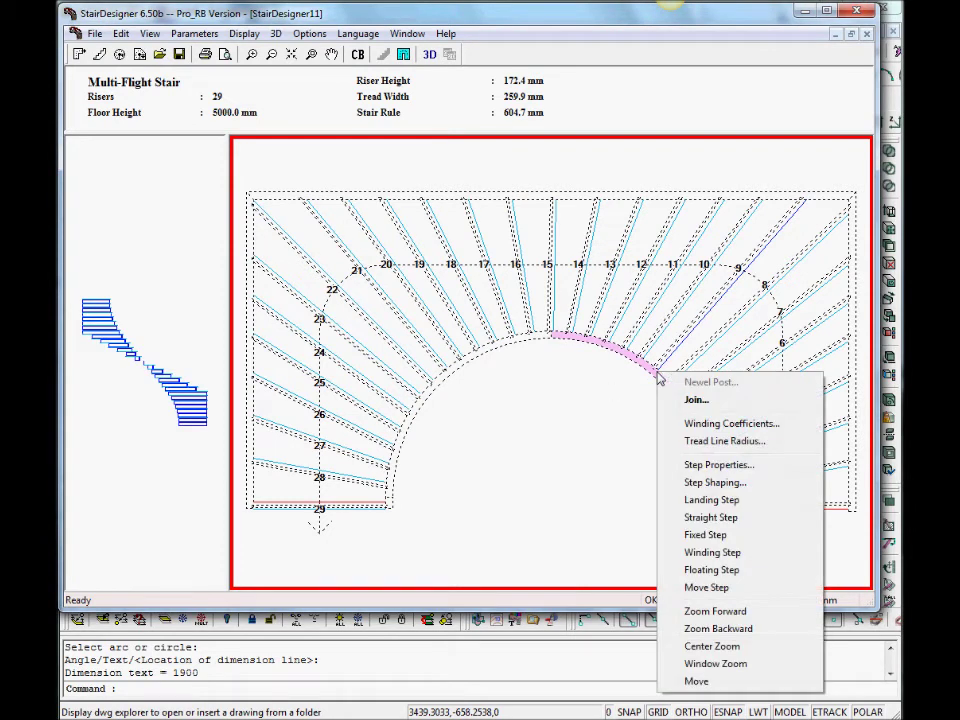
click(690, 441)
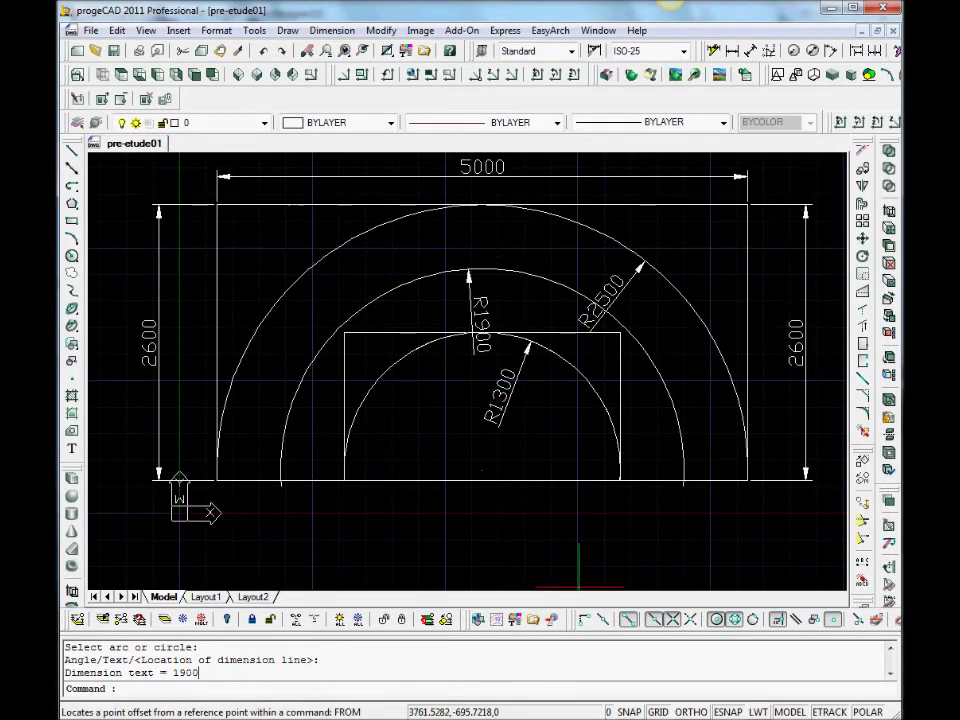
key(alt+Tab)
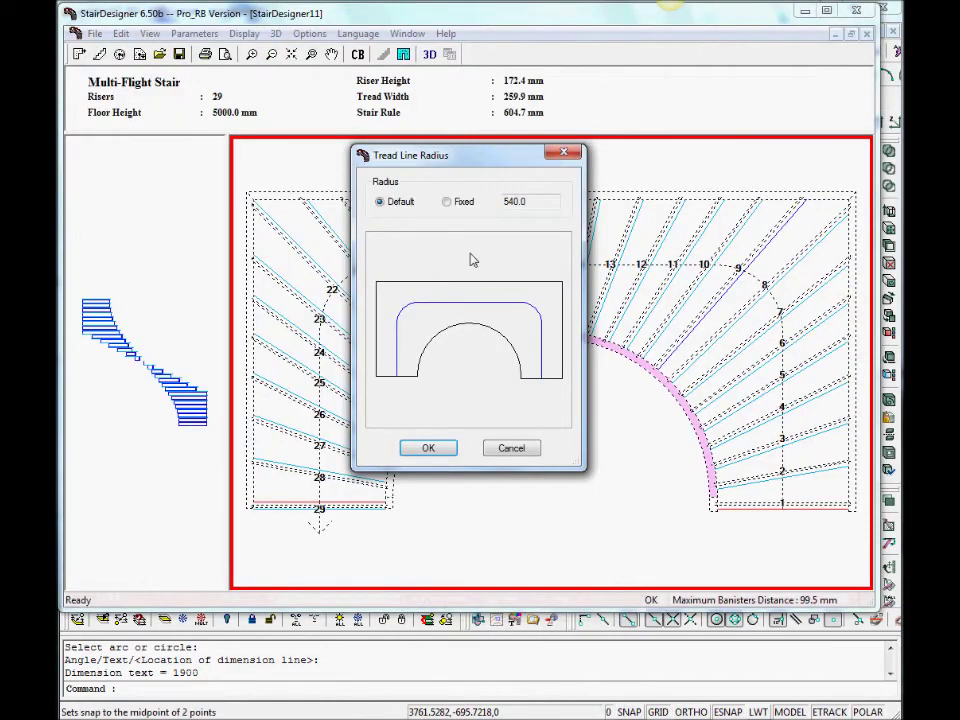
click(447, 202)
text(1900)
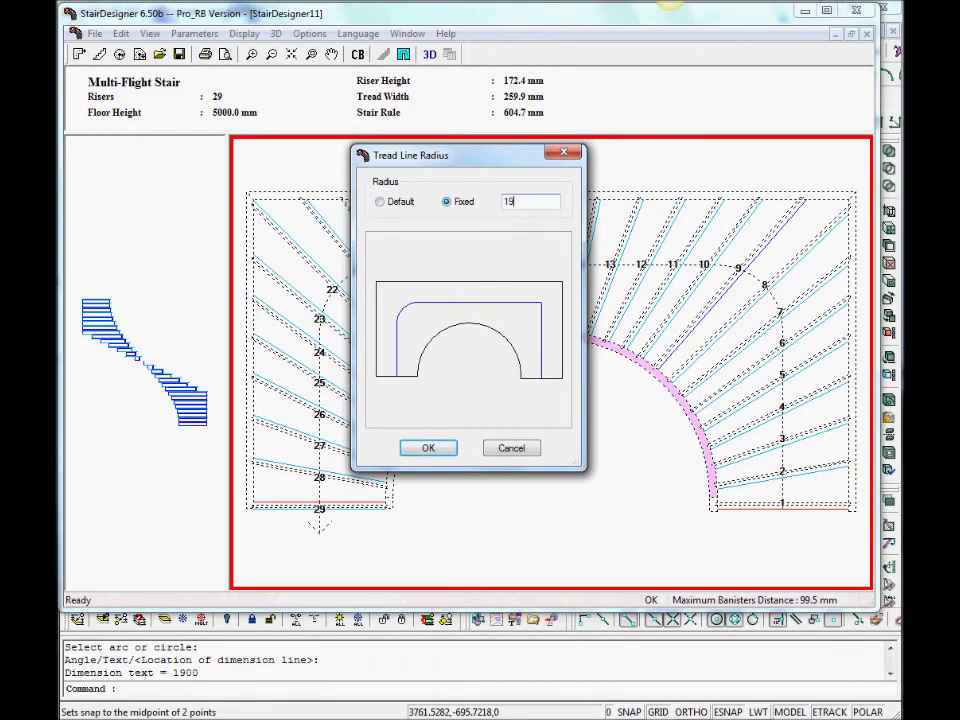
click(447, 446)
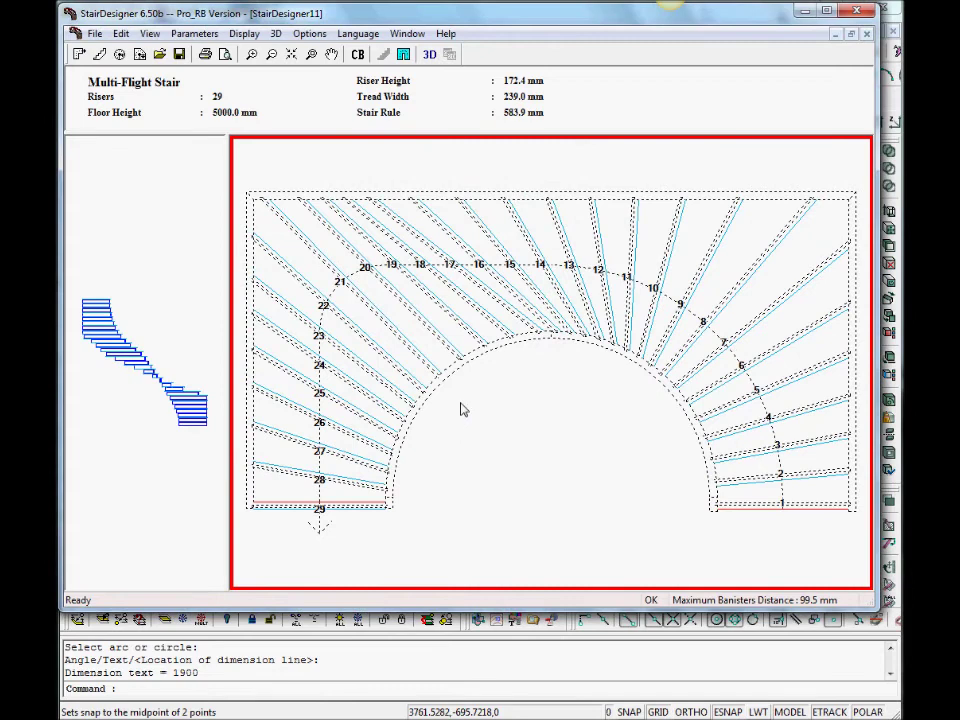
- Give the left curved section a fixed 1900 mm tread line radius
right_click(447, 378)
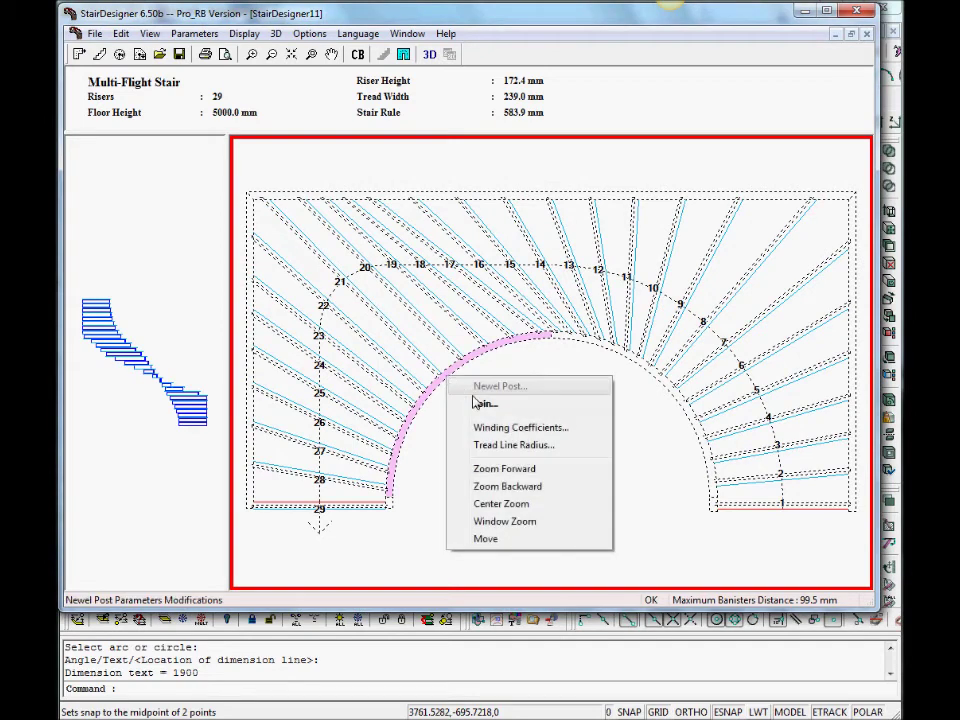
click(501, 451)
click(446, 202)
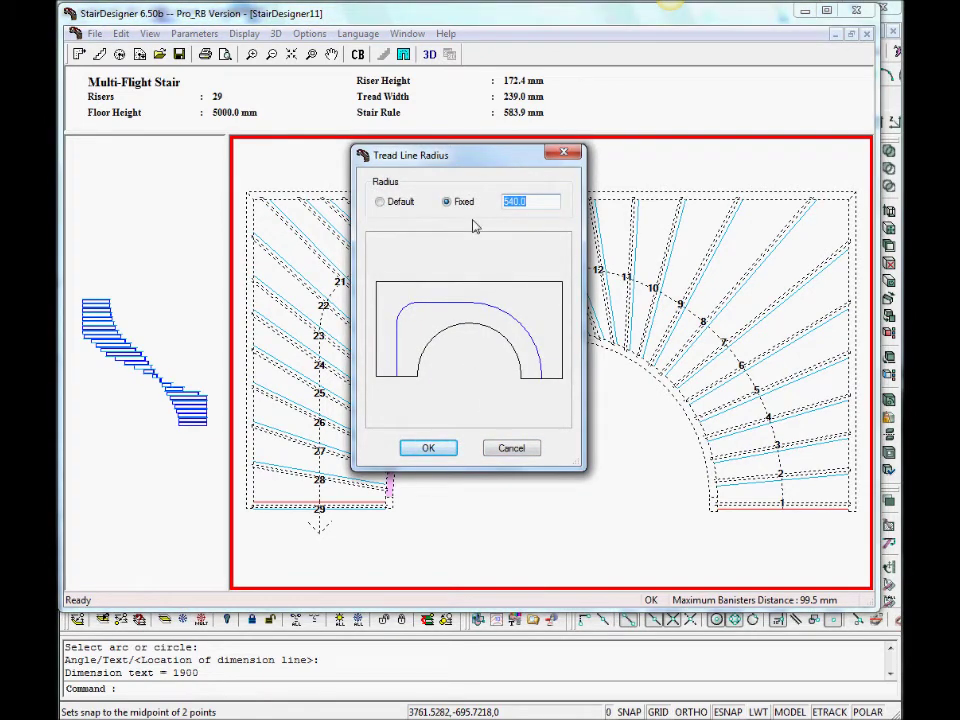
text(1900)
click(428, 448)
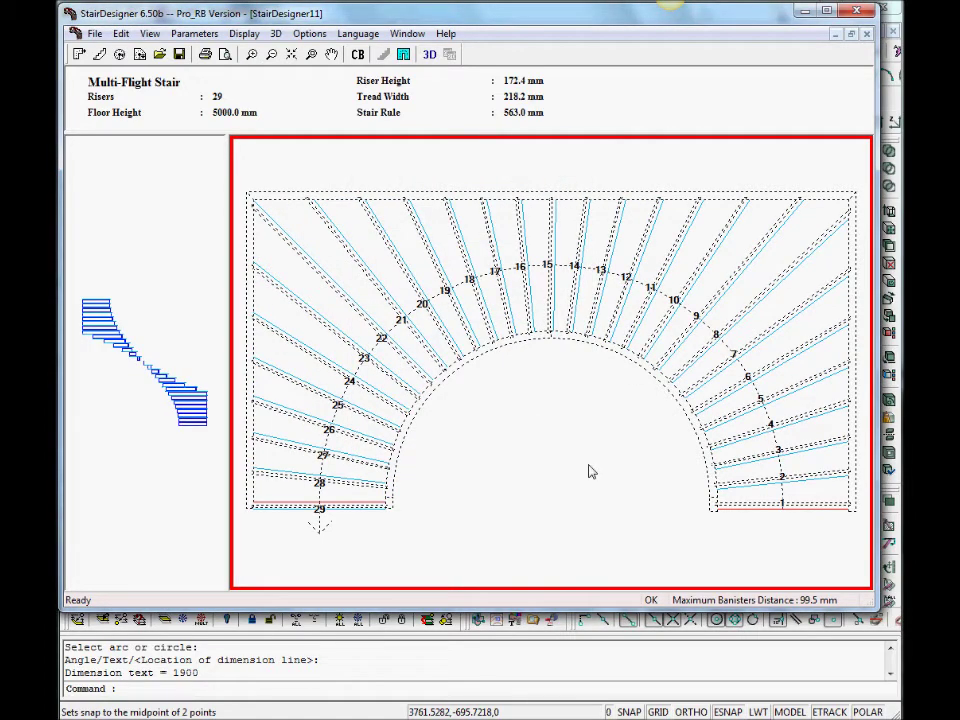
- Join the flights at the top-right outer corner with an arc
right_click(848, 203)
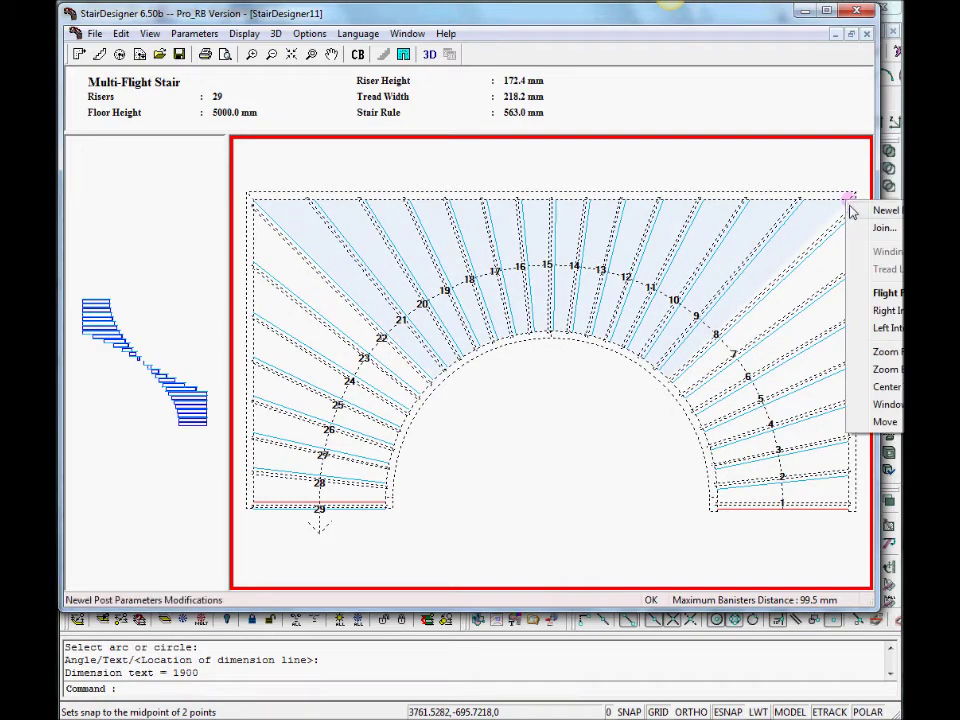
click(866, 224)
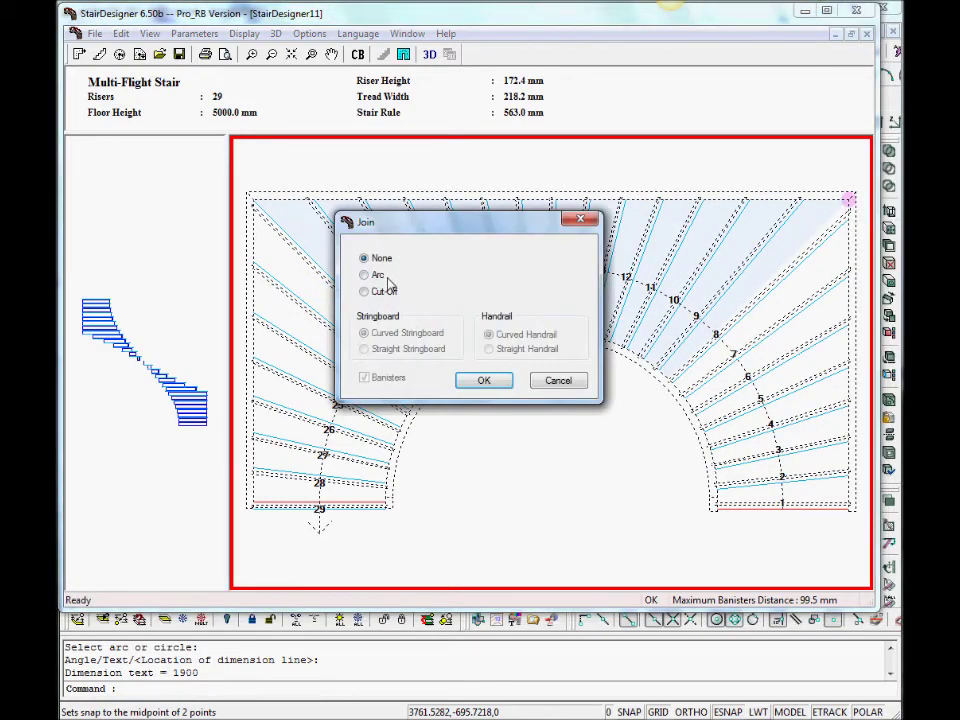
click(370, 275)
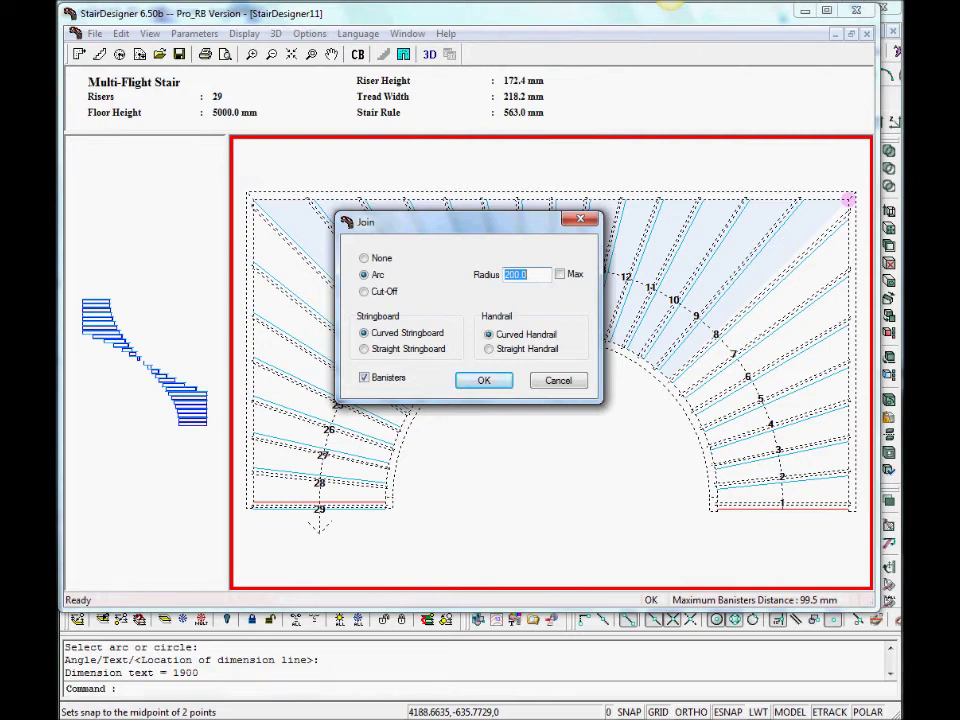
text(2)
click(497, 384)
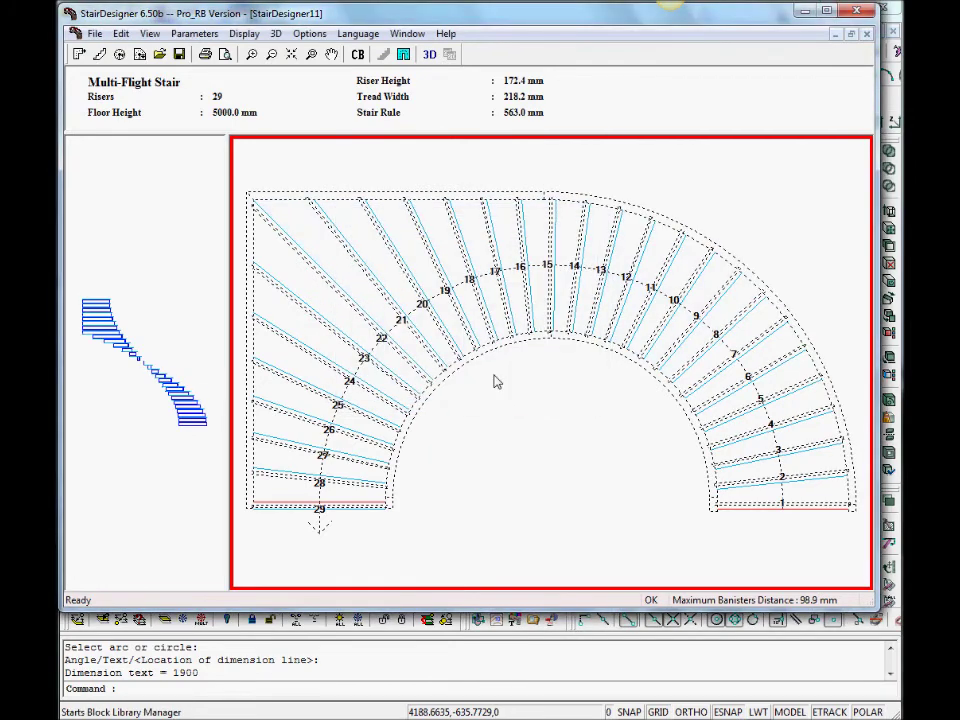
- Join the flights at the top-left outer corner with a 2500-radius arc
right_click(256, 204)
click(290, 227)
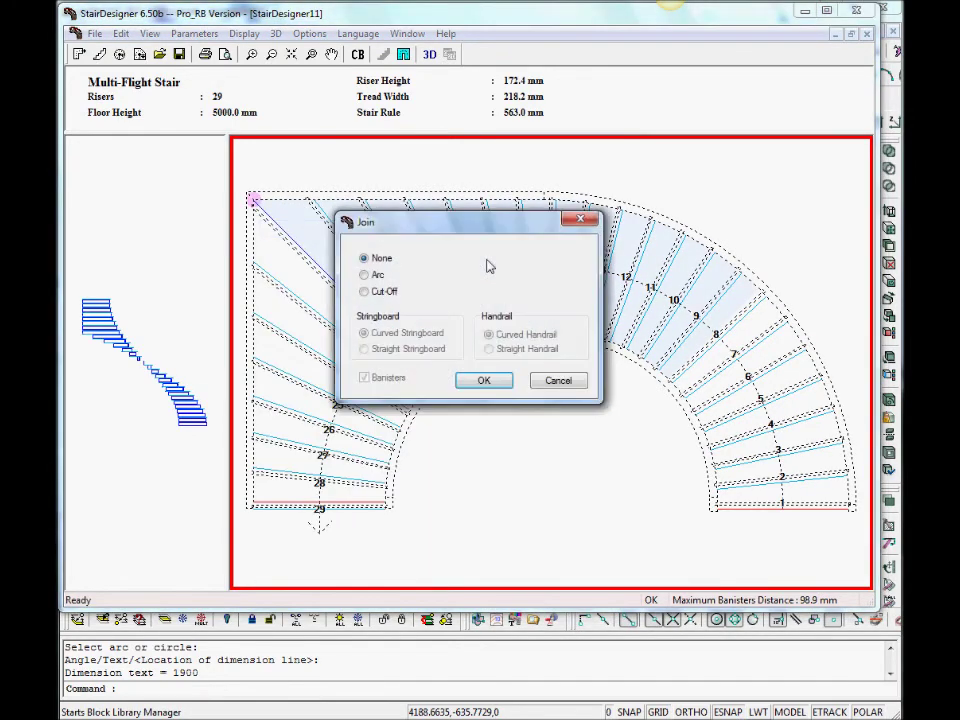
click(364, 274)
text(2500)
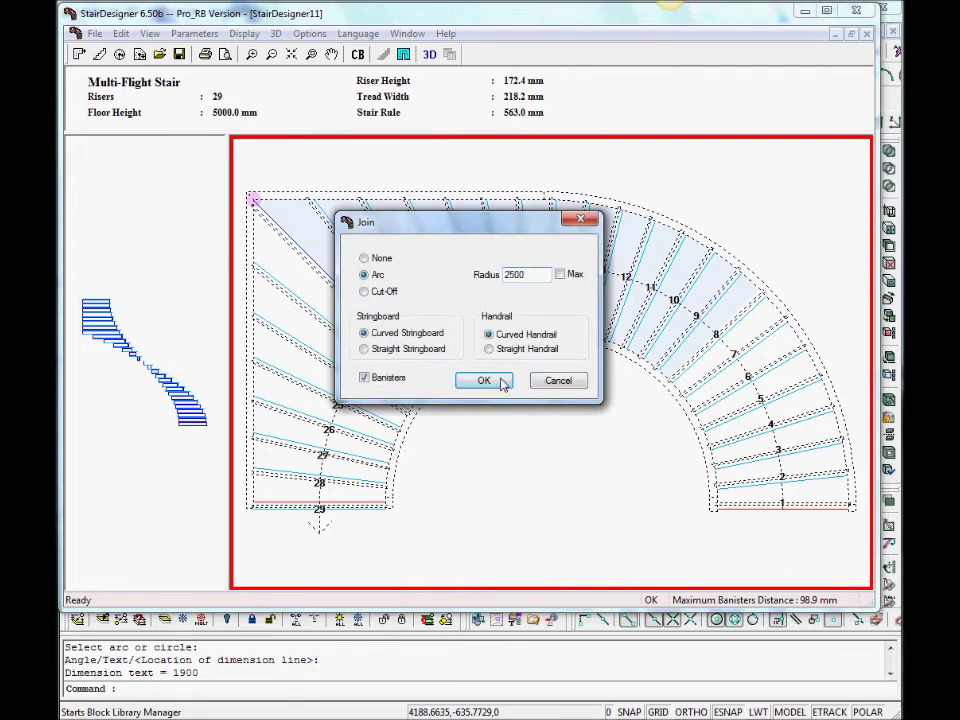
click(484, 380)
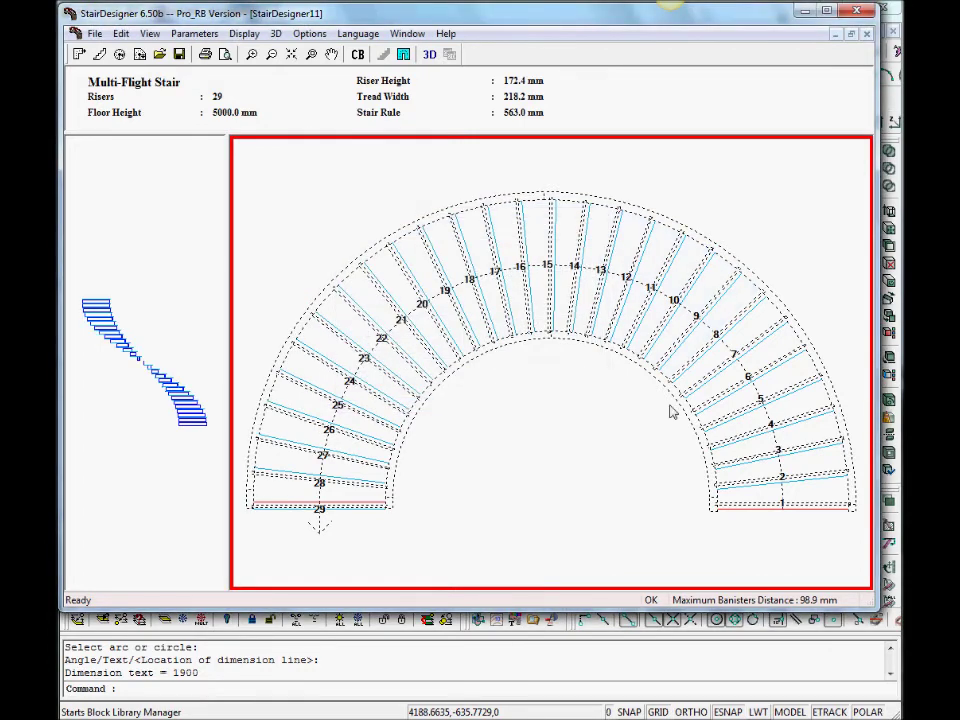
- Open the 3D View and orbit the curved stair model around its vertical axis
click(429, 54)
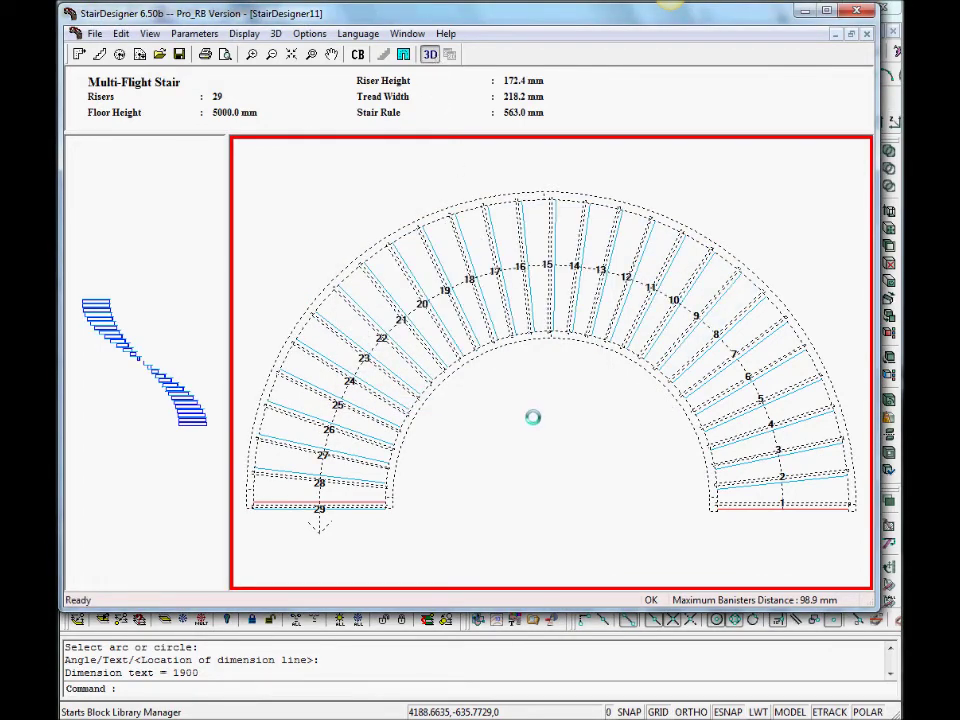
drag(533, 418, 613, 420)
drag(658, 384, 497, 394)
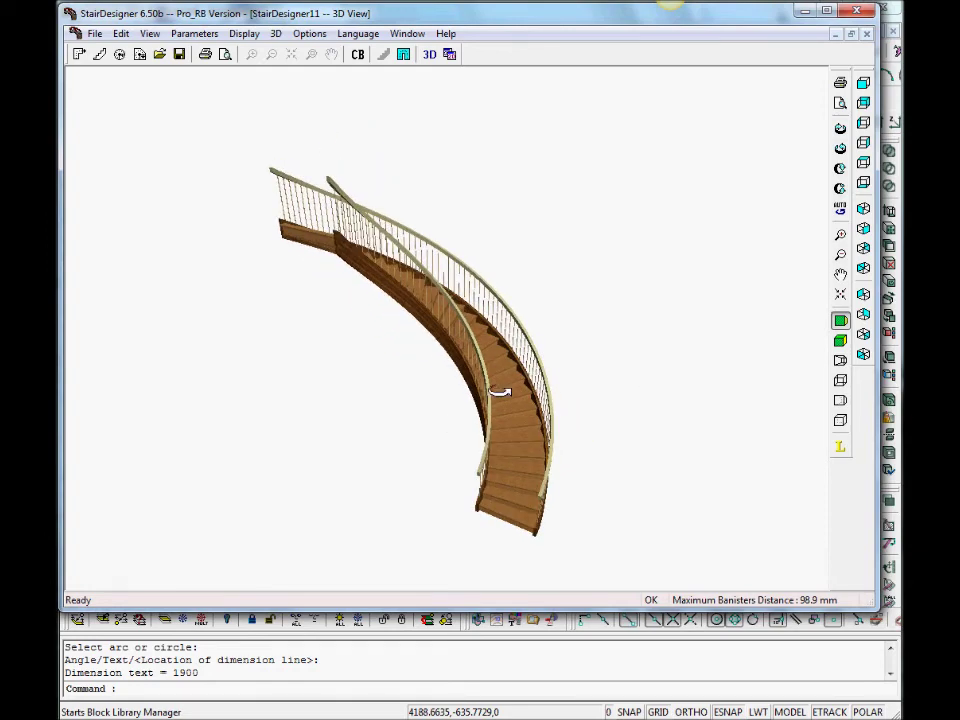
click(94, 35)
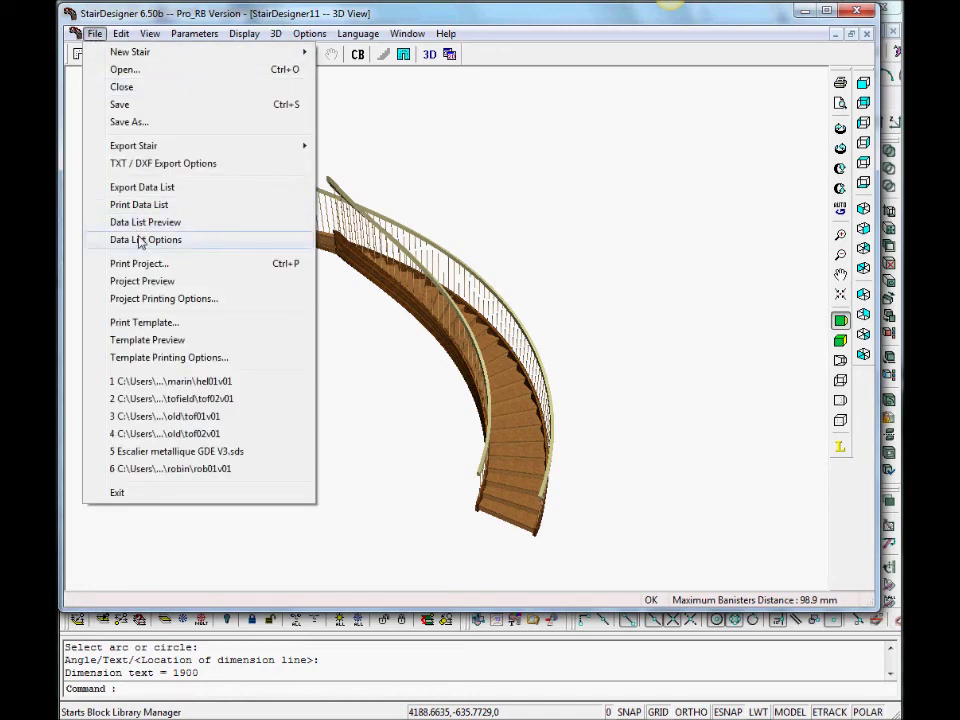
- Open the project preview, dismiss the banister machining warning, and page forward through the cutting lists
click(157, 284)
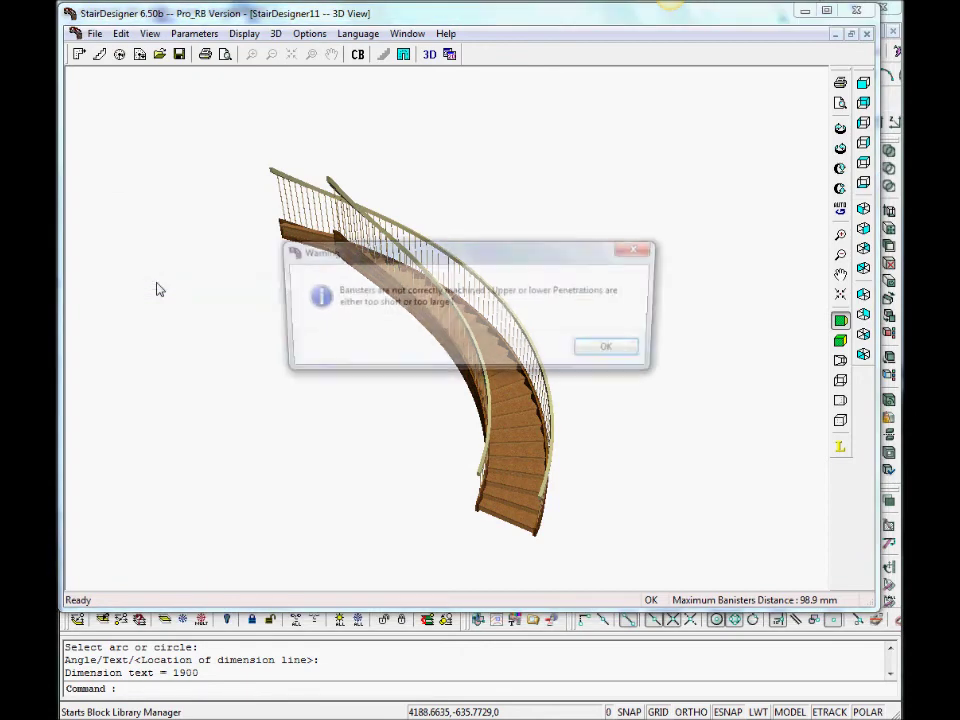
click(616, 350)
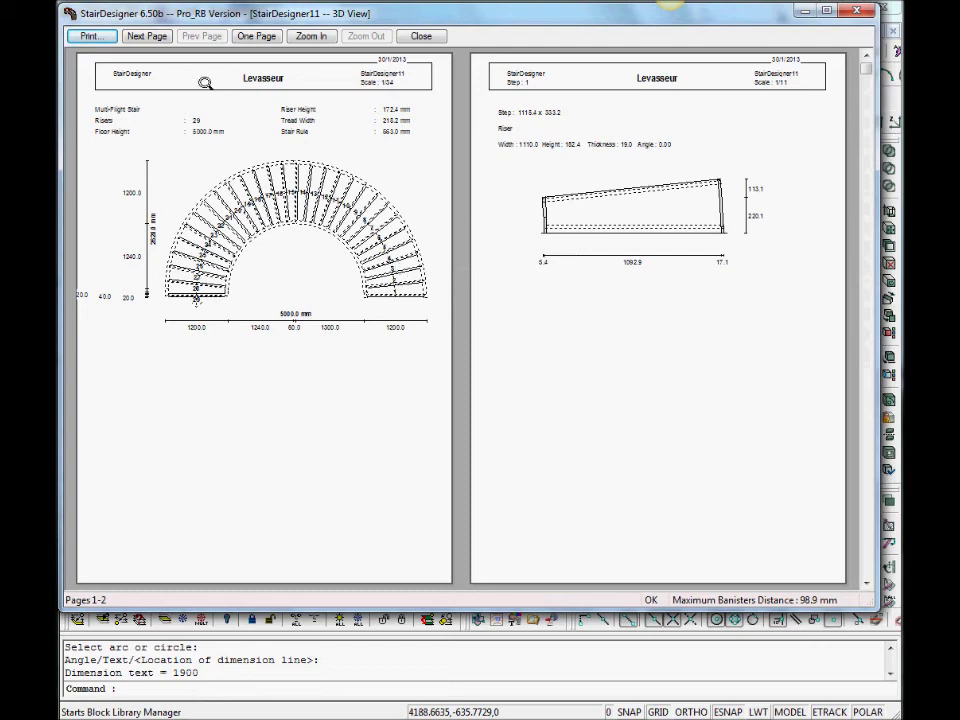
click(152, 36)
click(152, 36)
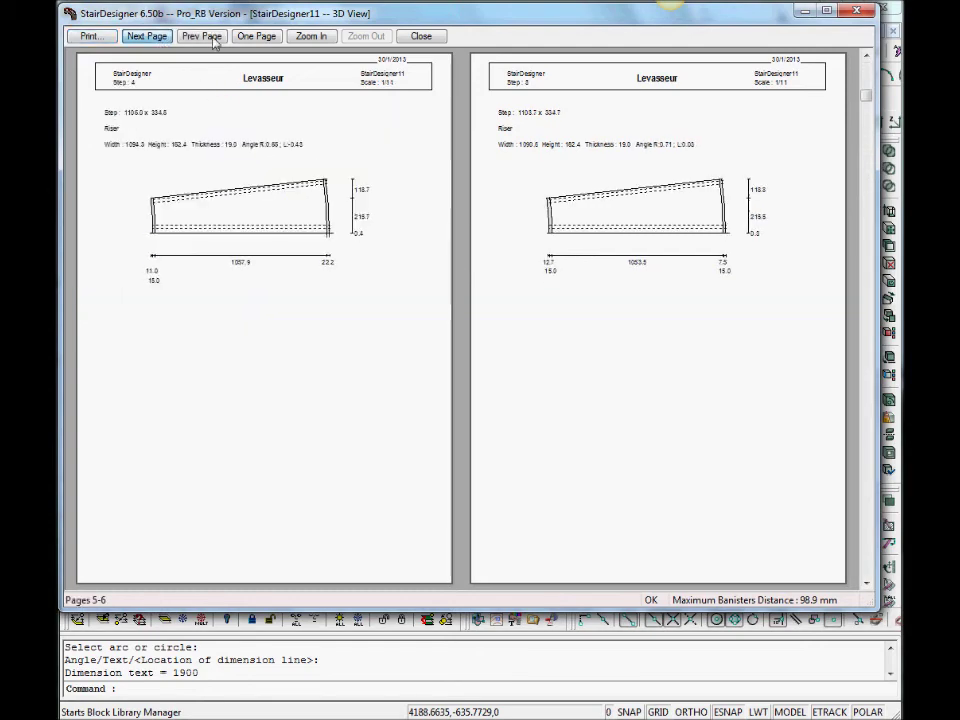
click(148, 36)
click(148, 36)
click(148, 36)
click(148, 36)
click(148, 36)
click(148, 36)
click(148, 36)
click(148, 36)
click(148, 36)
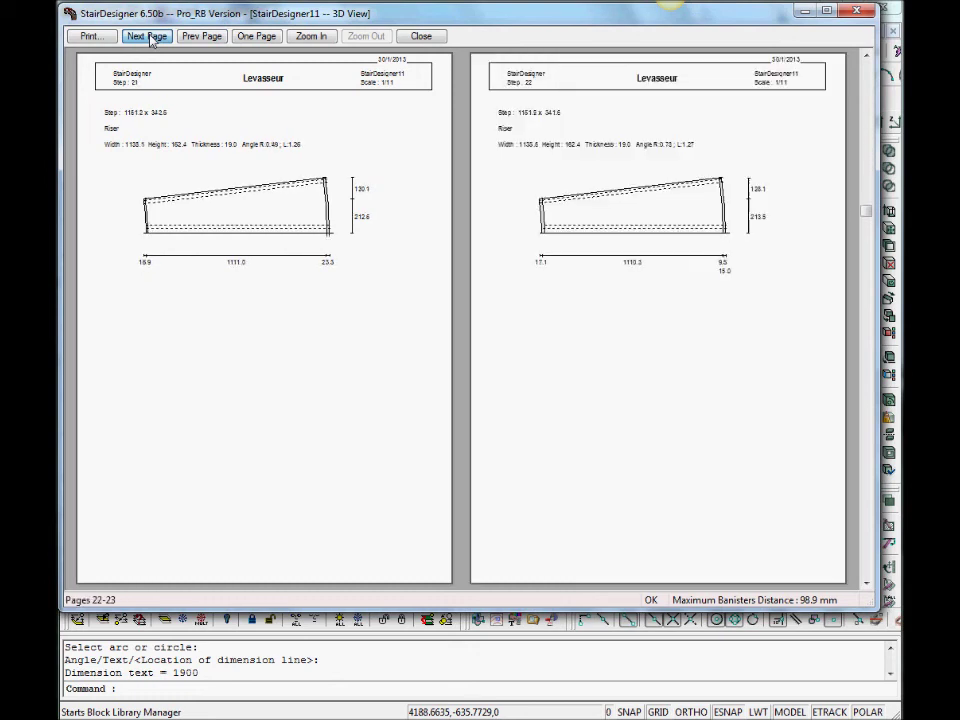
click(148, 36)
click(148, 36)
click(148, 36)
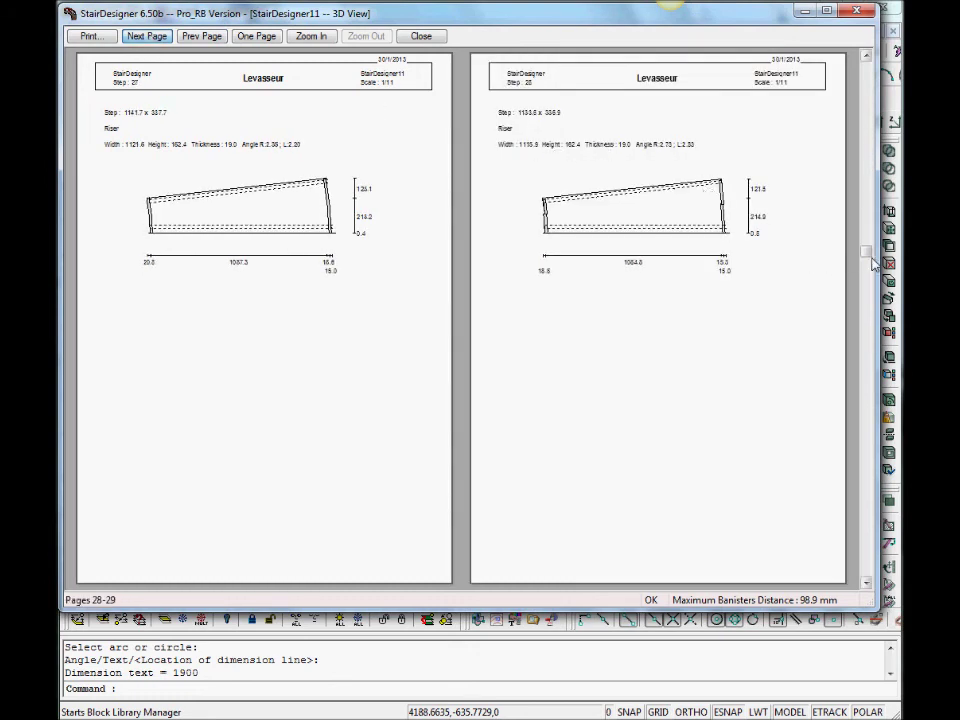
- Reach the final preview pages 74–75 with the last banister list and material summary
drag(866, 388, 866, 528)
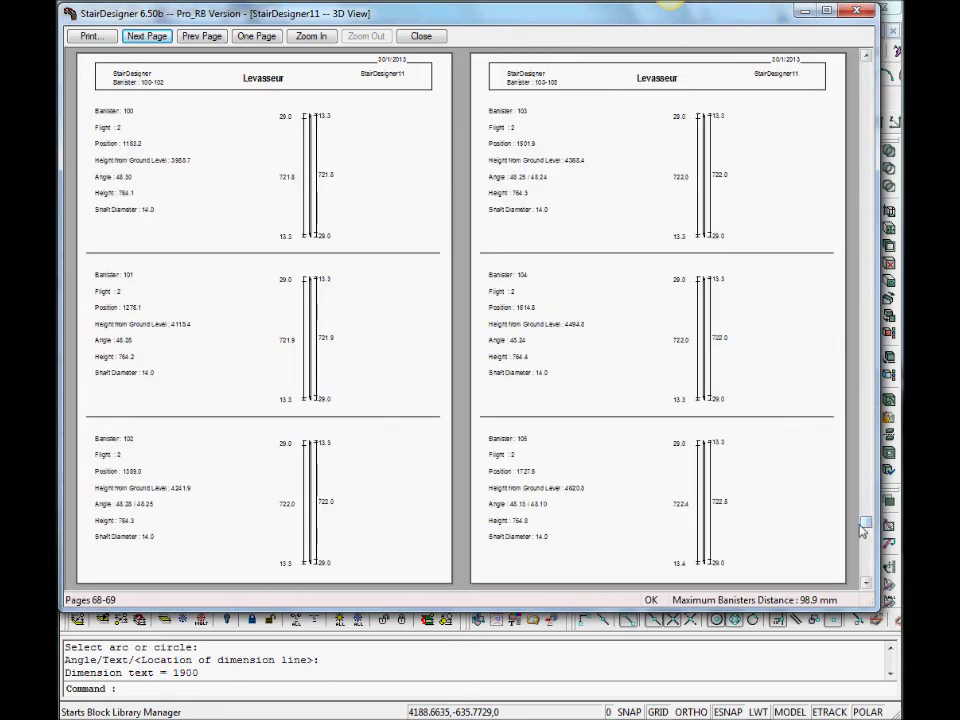
scroll(652, 416, down, 3)
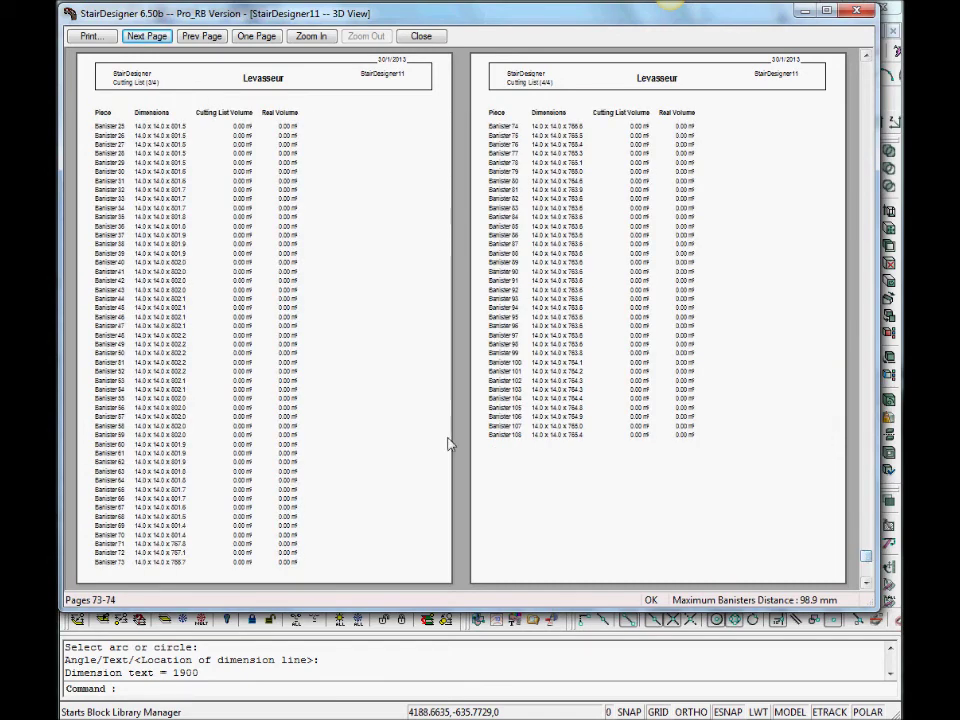
click(201, 37)
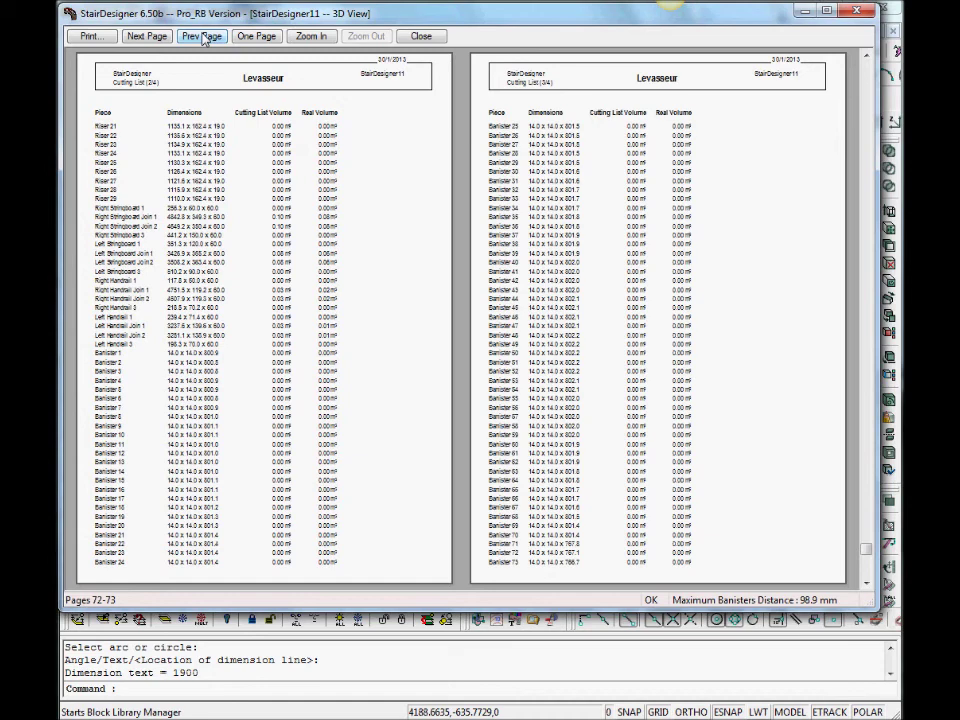
click(149, 37)
click(149, 37)
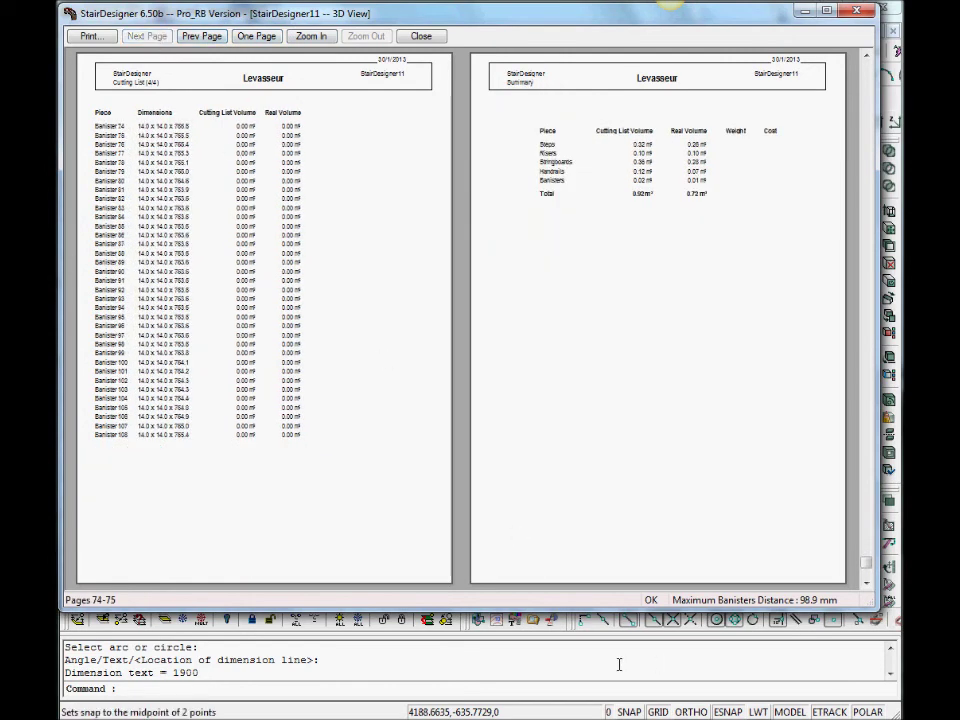
- Close the project preview and rotate the 3D stair to show its other end
key(Escape)
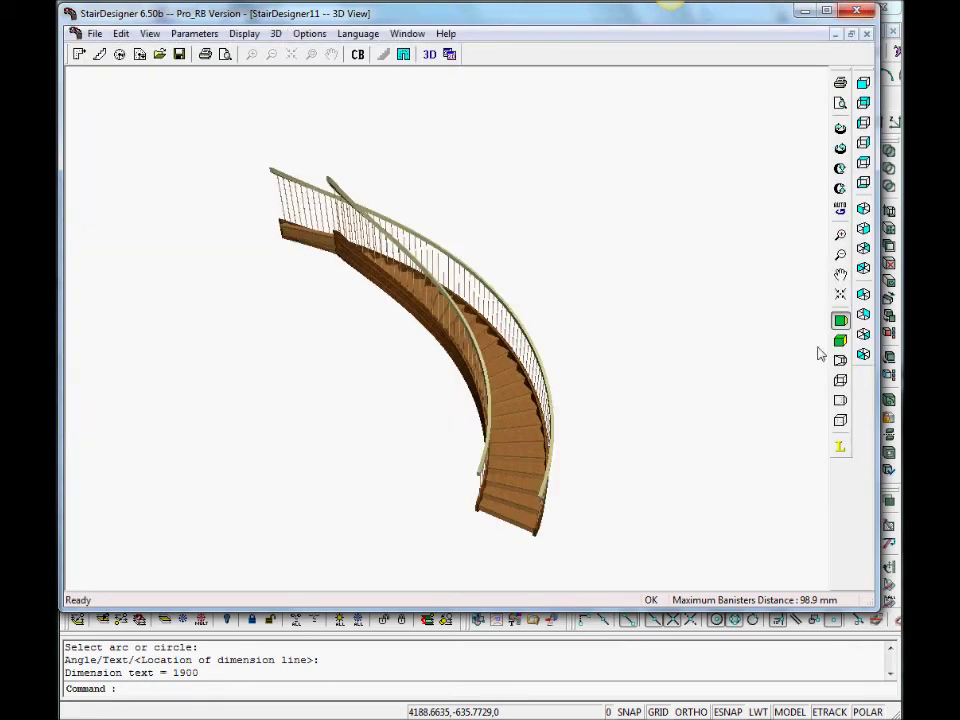
drag(697, 500, 584, 438)
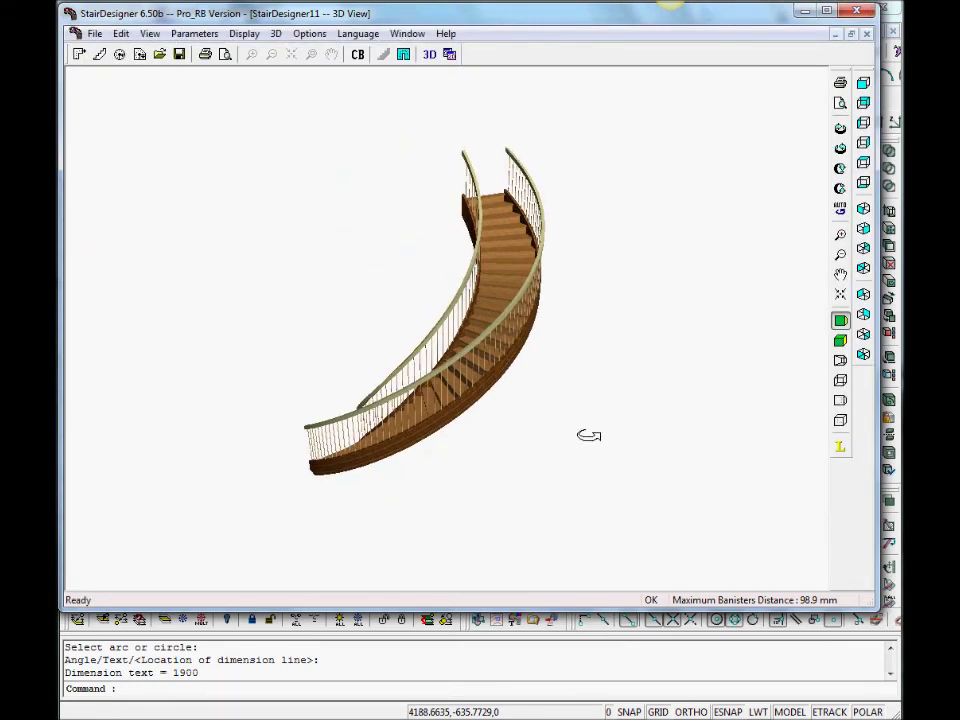